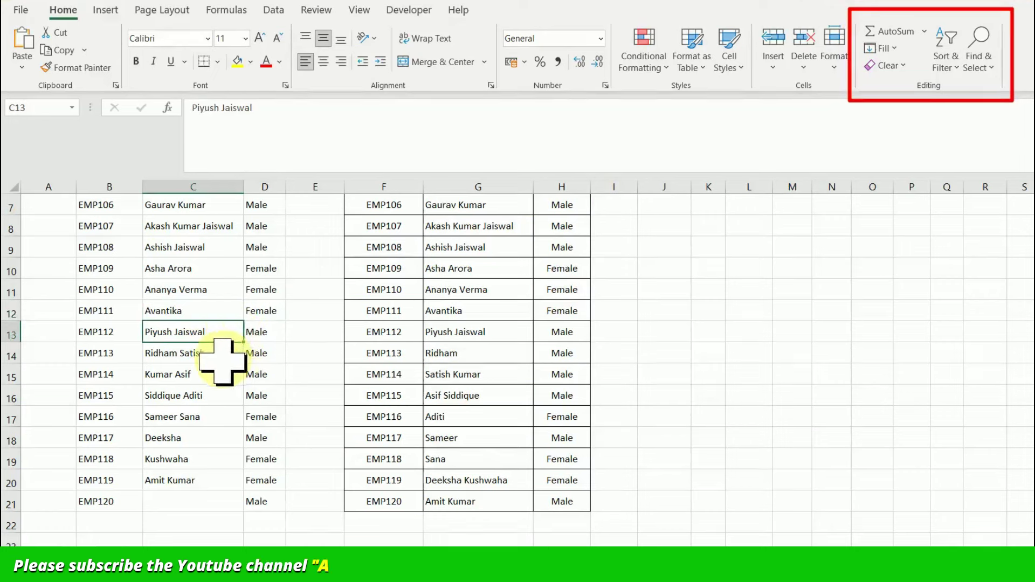
Narrow column C to roughly one name part and redistribute the text in C14:C21 with Fill Justify, letting it extend below the range
click(234, 379)
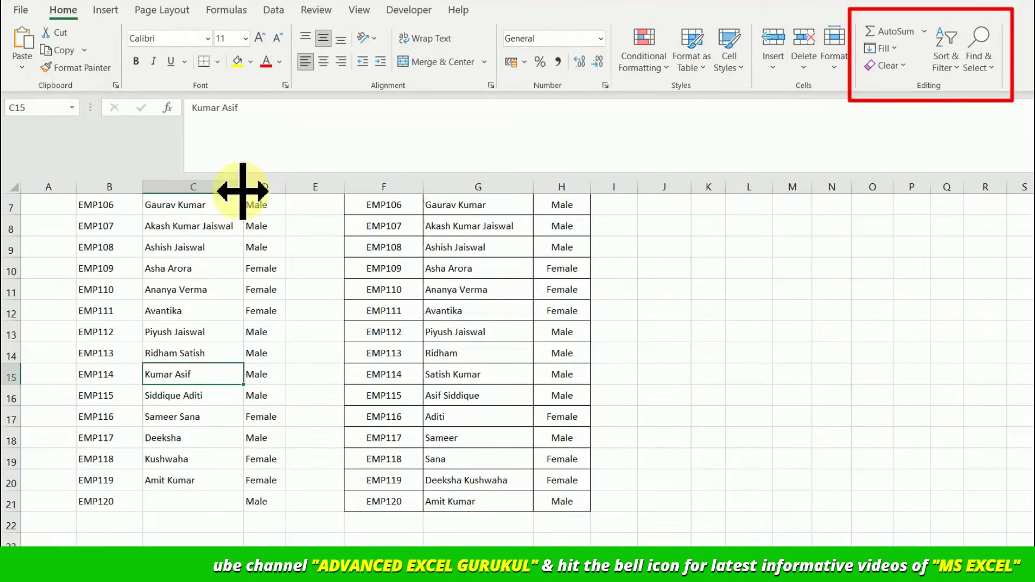
drag(243, 191, 181, 193)
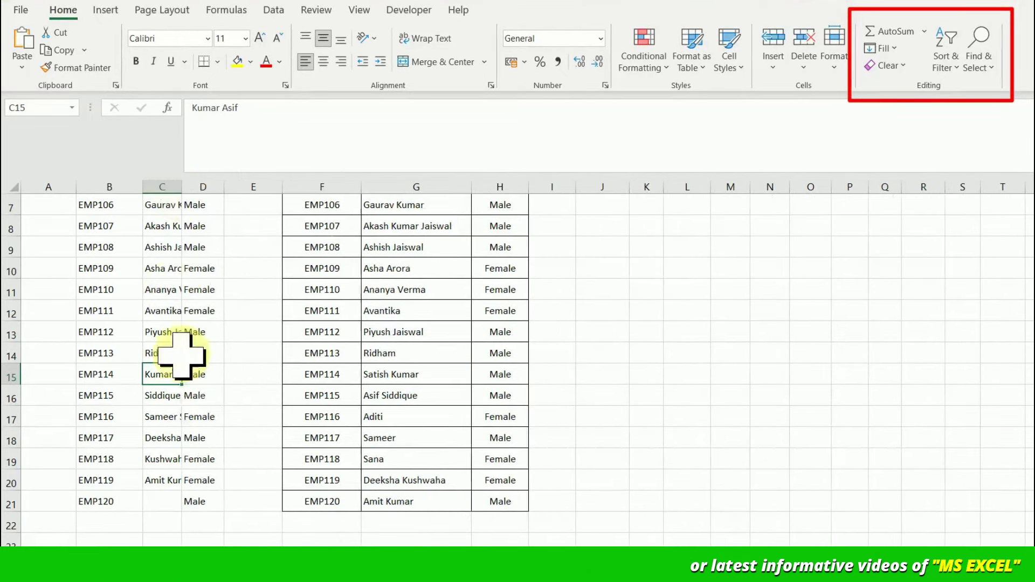
drag(170, 353, 162, 495)
click(887, 49)
click(901, 195)
click(553, 324)
Widen column C slightly and justify the text in C15:C19, allowing it to extend below the selected range
scroll(172, 377, down, 2)
drag(182, 187, 202, 187)
drag(173, 247, 172, 332)
click(892, 48)
click(910, 198)
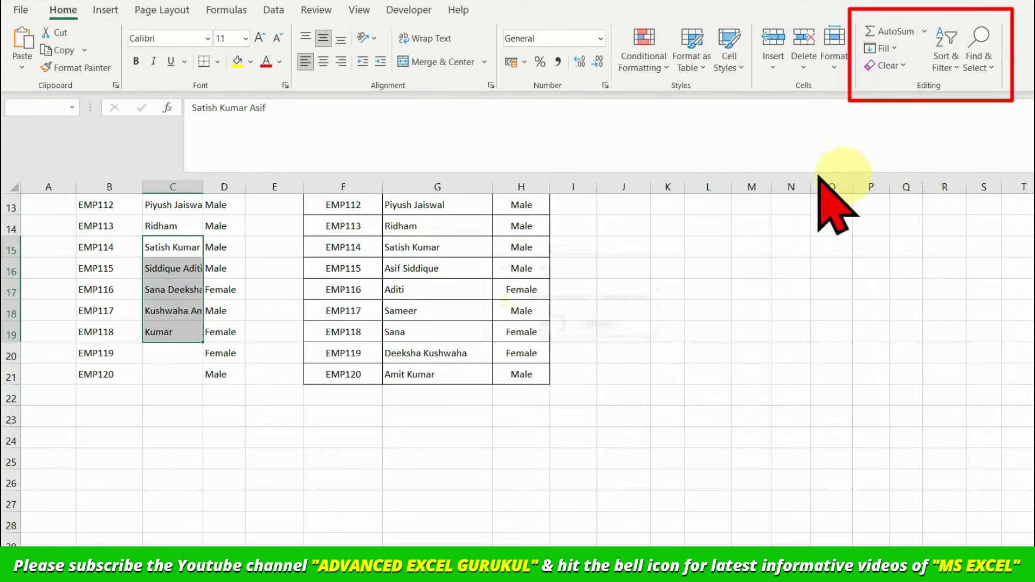
click(548, 325)
Widen column C a little more and check the names around C17:C21 against the reference table
click(164, 309)
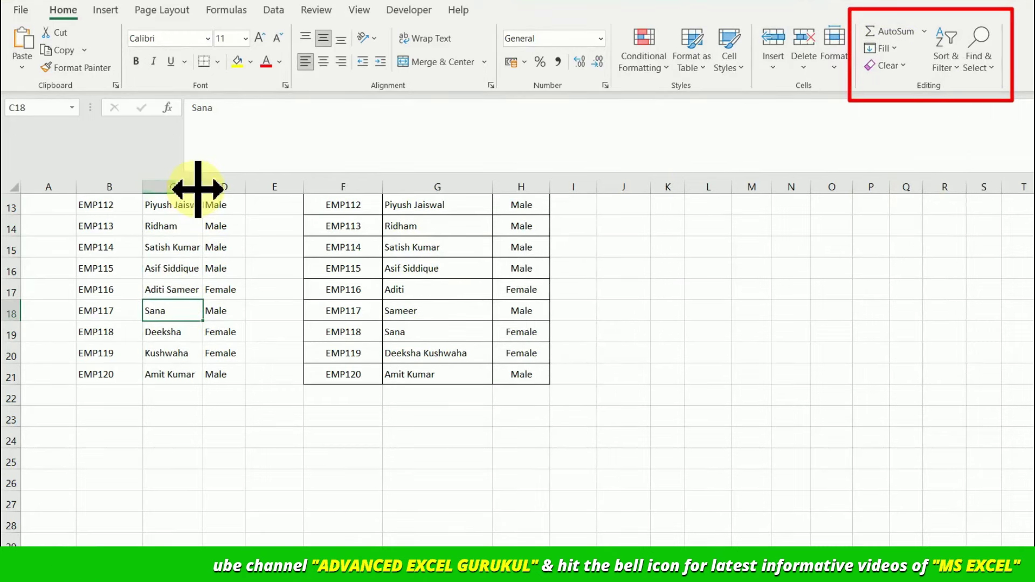
drag(198, 188, 215, 189)
click(204, 371)
scroll(216, 345, up, 2)
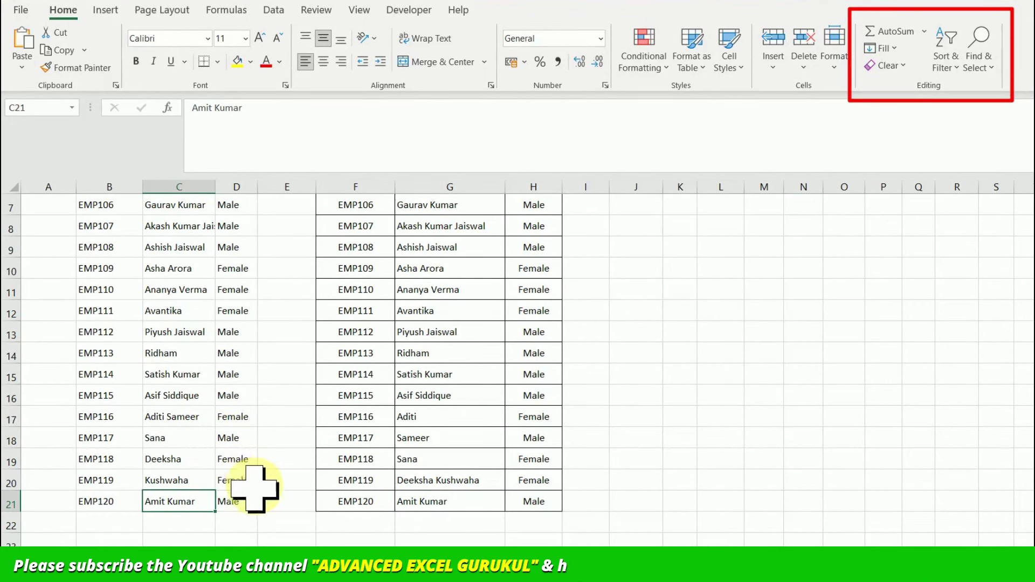
click(193, 460)
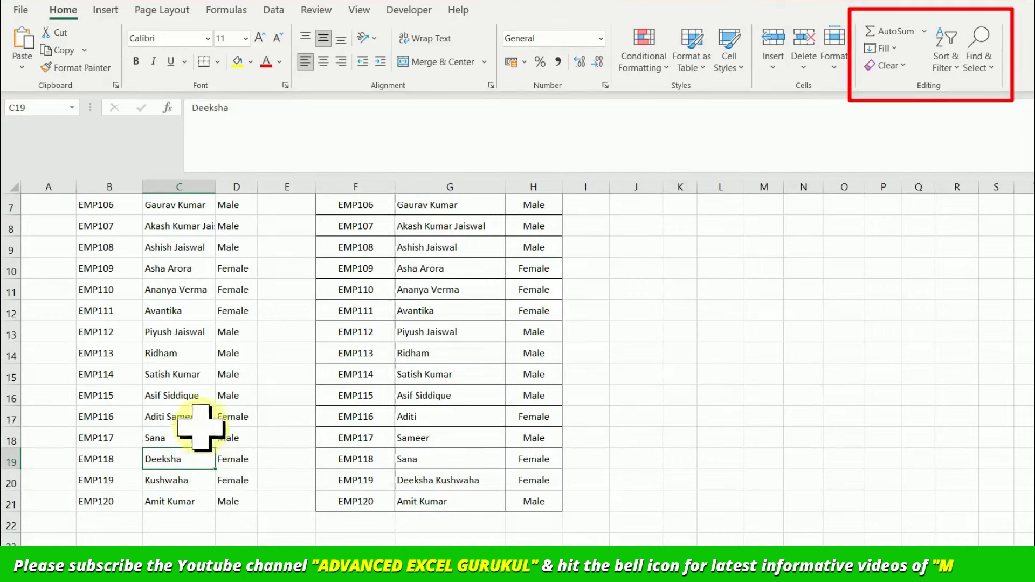
click(196, 442)
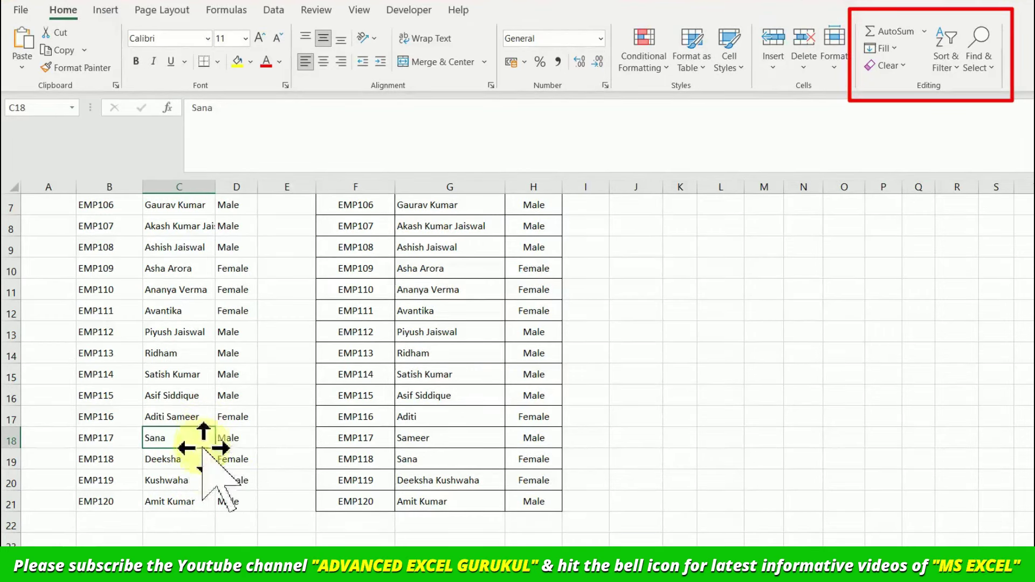
Narrow column C to about one word's width and justify the text in C17:C21, allowing it to extend below the range
drag(203, 423, 194, 499)
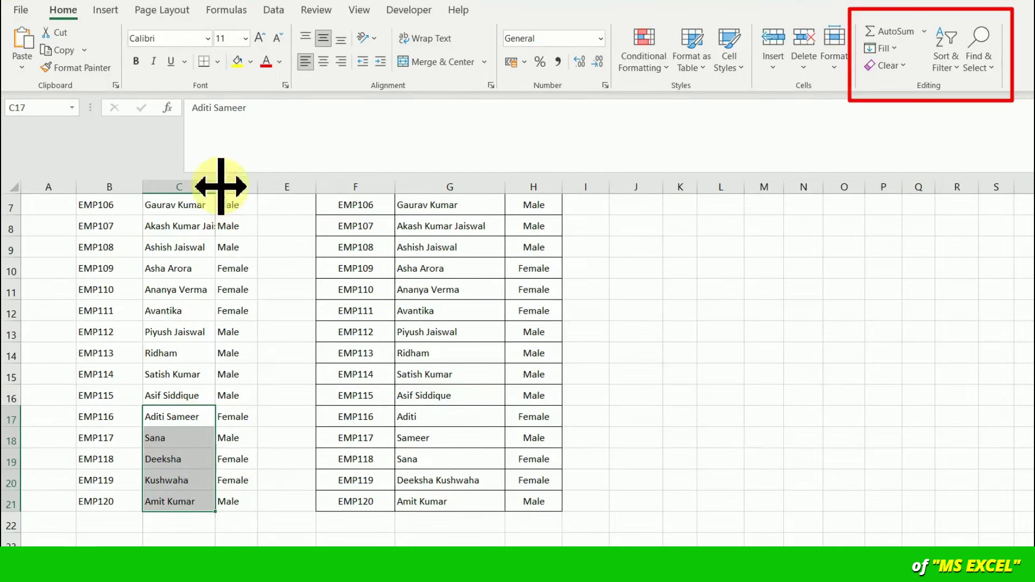
drag(217, 189, 167, 192)
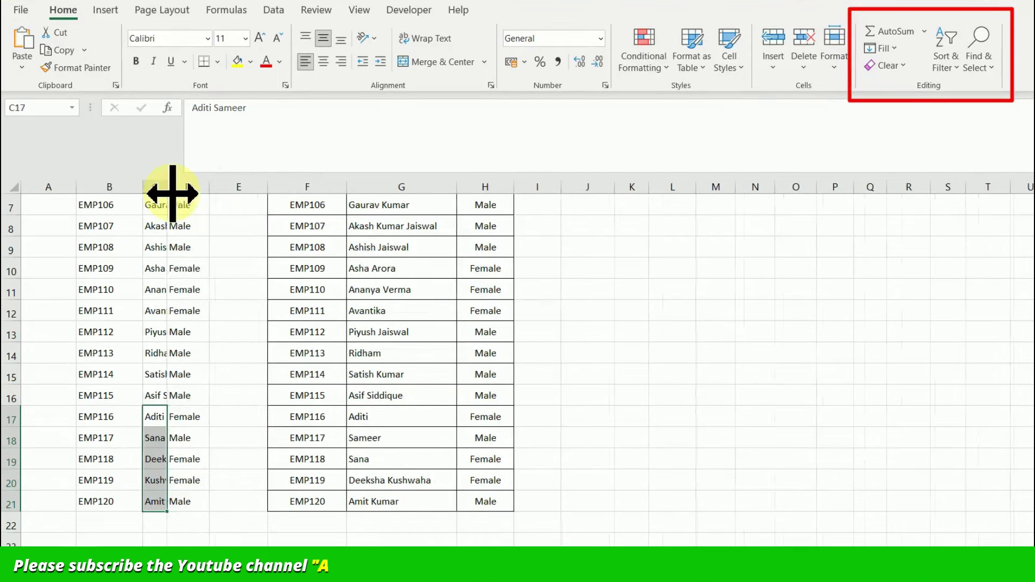
click(882, 48)
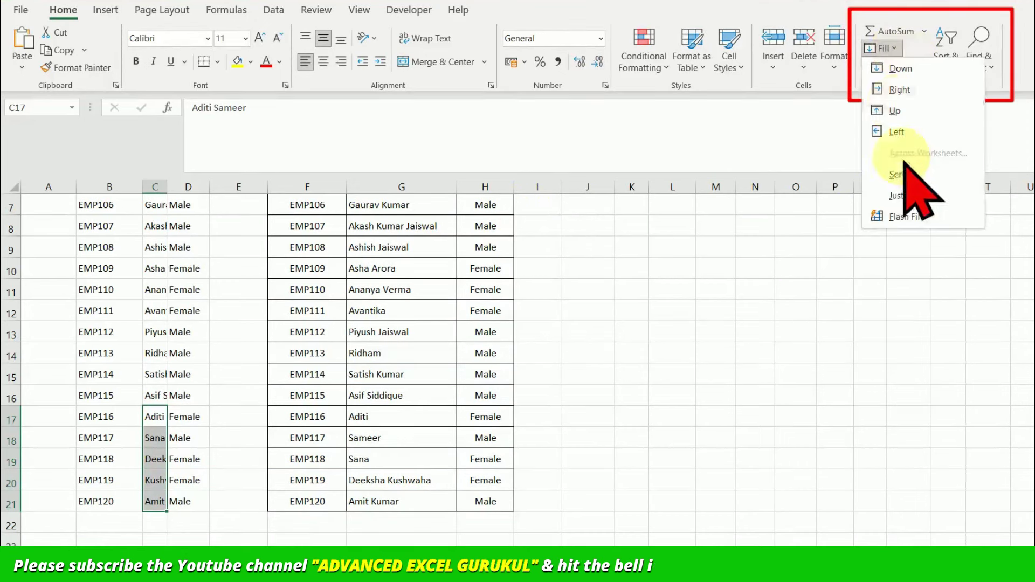
click(899, 214)
click(543, 325)
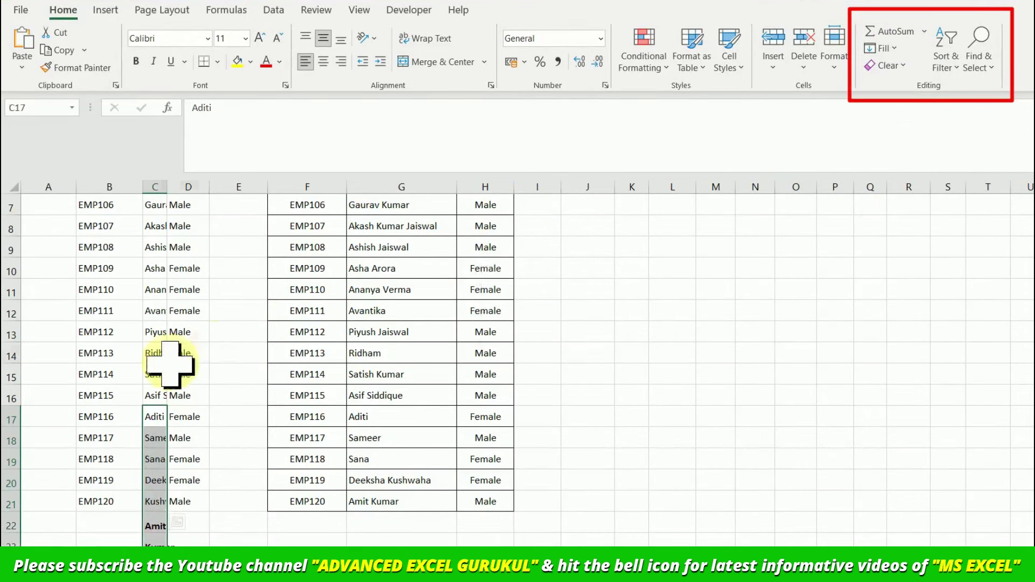
Widen column C to fit full names and justify the text in C20:C23 to rejoin the last two employees' names
click(185, 353)
drag(167, 189, 217, 190)
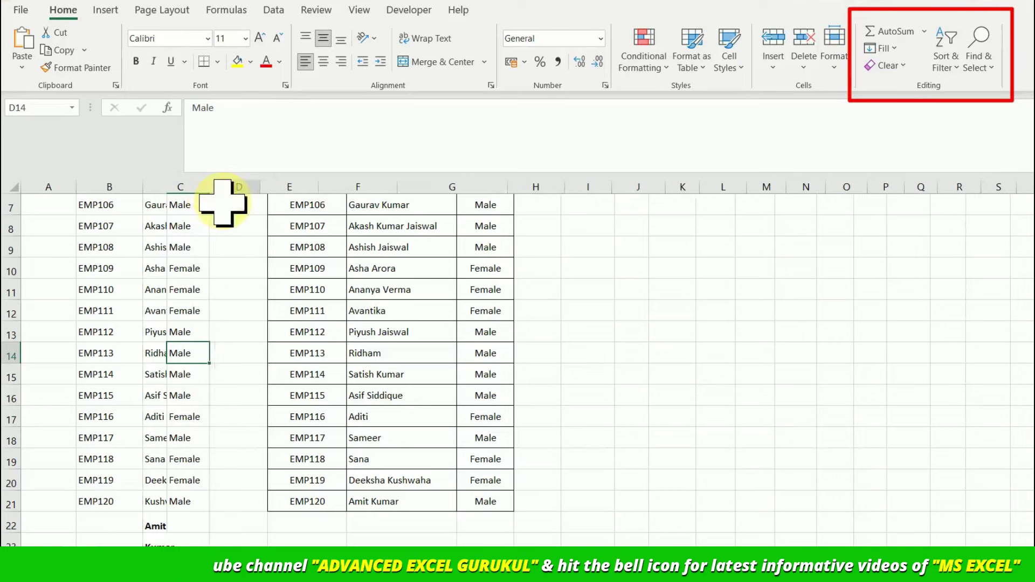
scroll(227, 399, down, 2)
drag(192, 353, 197, 411)
drag(218, 186, 241, 188)
click(884, 48)
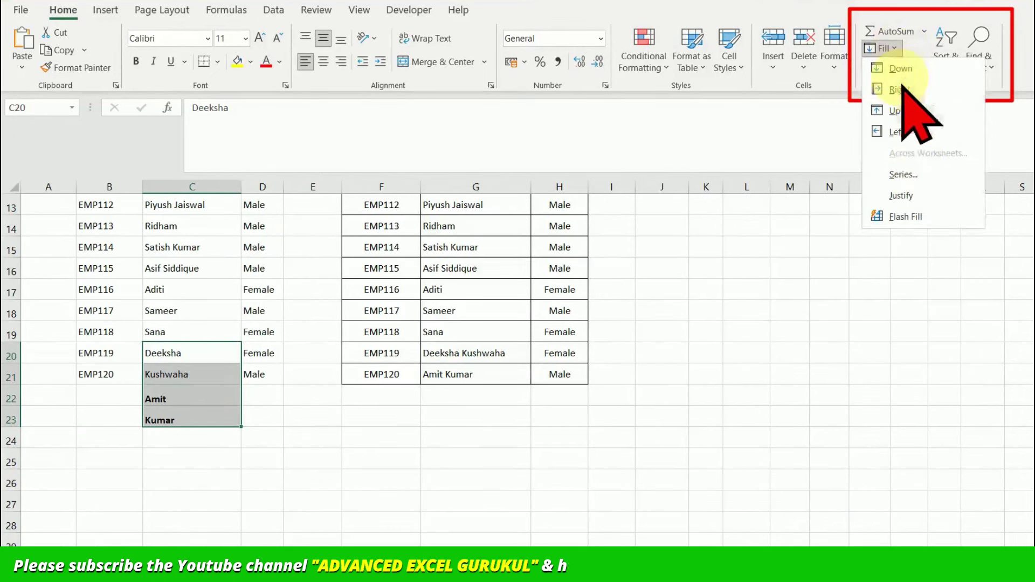
click(905, 197)
click(249, 378)
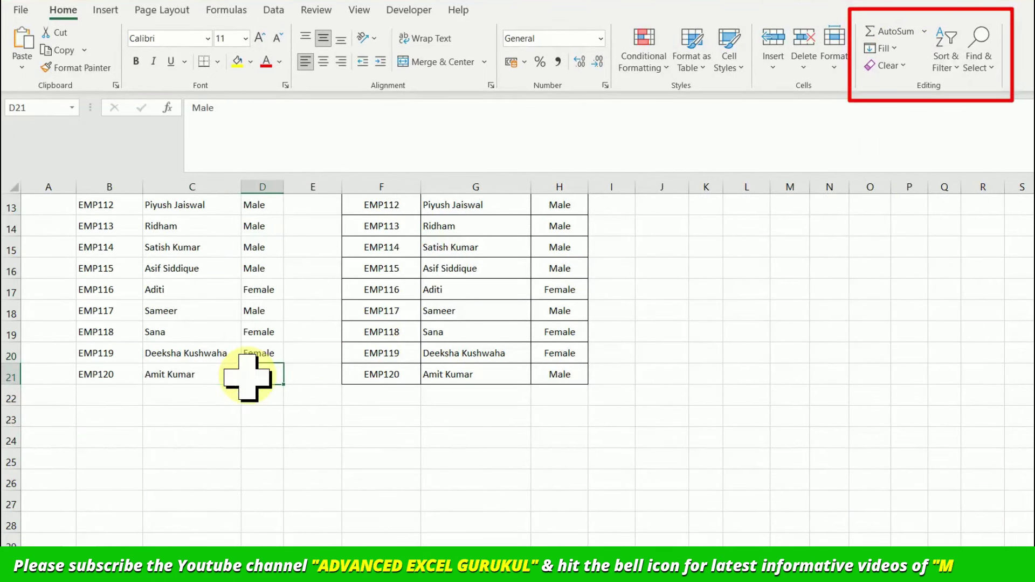
Compare the first and last employee rows of the rebuilt list with the reference table in columns F to H
scroll(248, 377, up, 4)
click(403, 238)
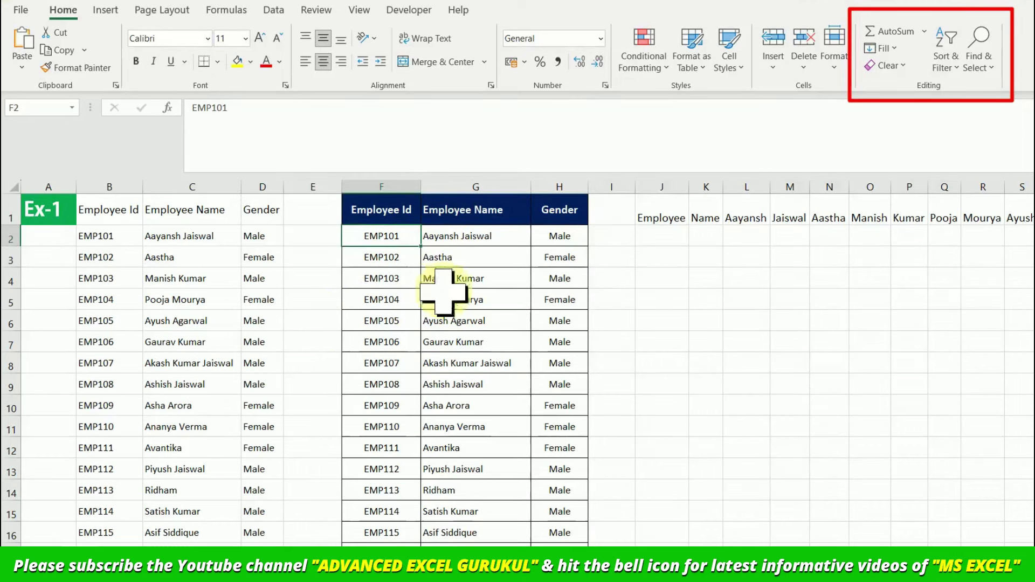
scroll(415, 312, down, 4)
drag(116, 376, 232, 377)
click(381, 376)
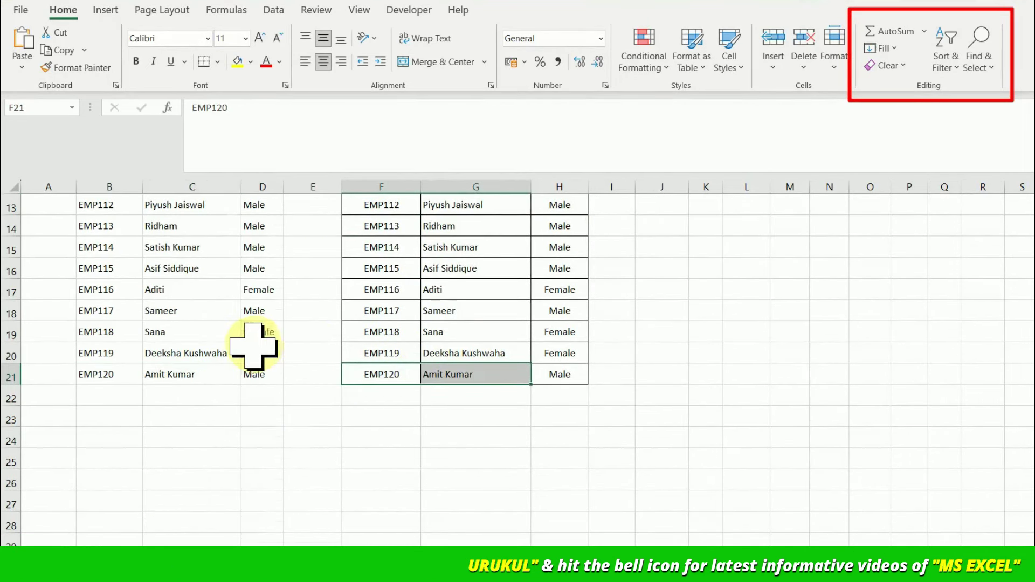
scroll(251, 345, up, 4)
click(208, 242)
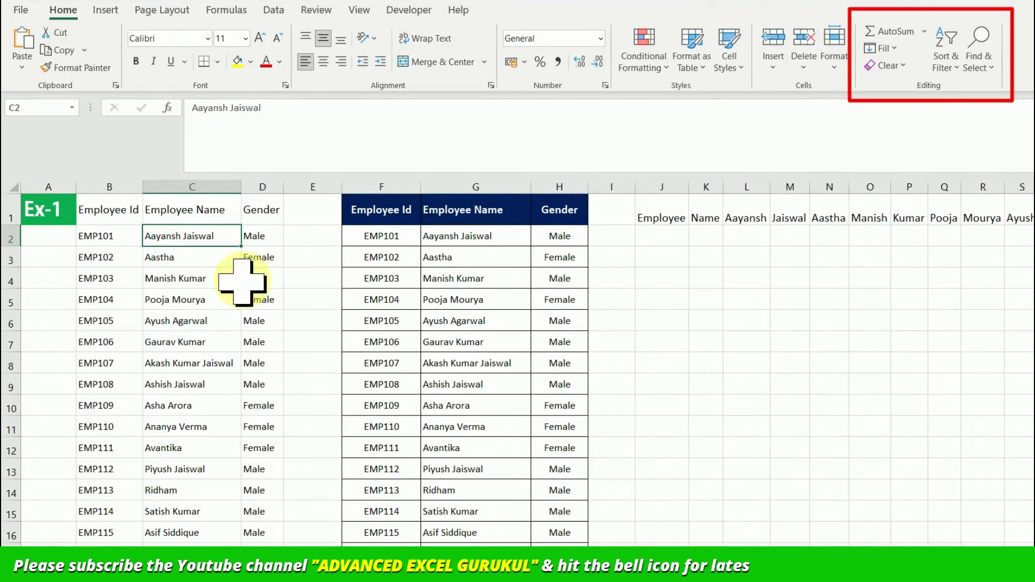
Apply all borders to the whole employee list in columns B to D, including the header row
drag(110, 213, 273, 225)
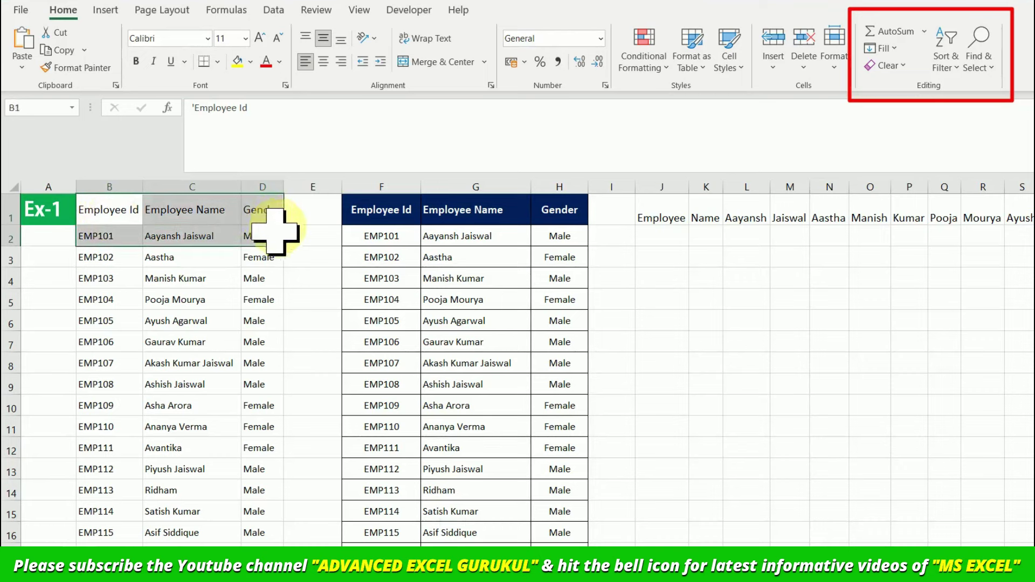
key(ctrl+shift+Down)
scroll(111, 220, up, 5)
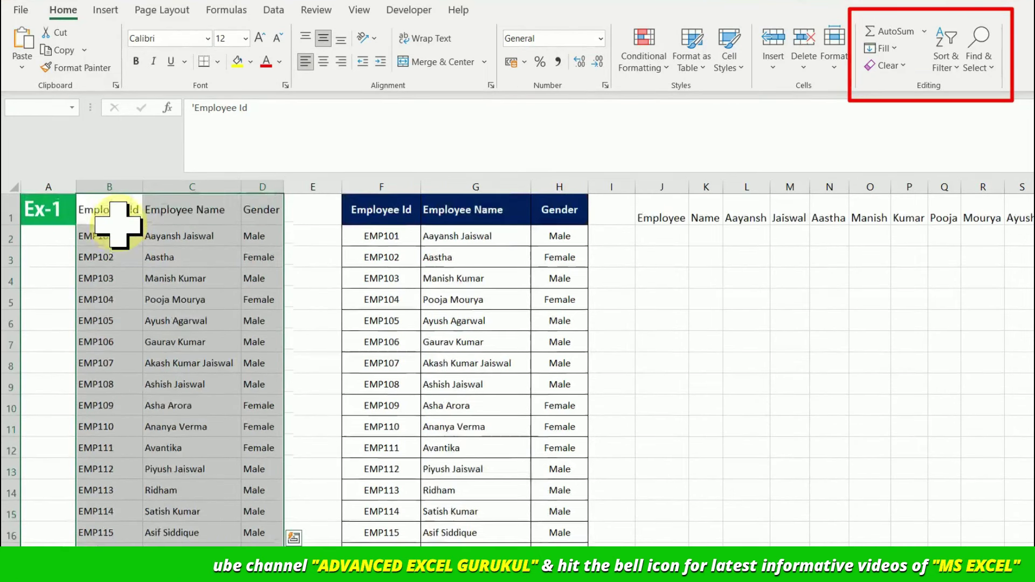
click(218, 61)
click(231, 206)
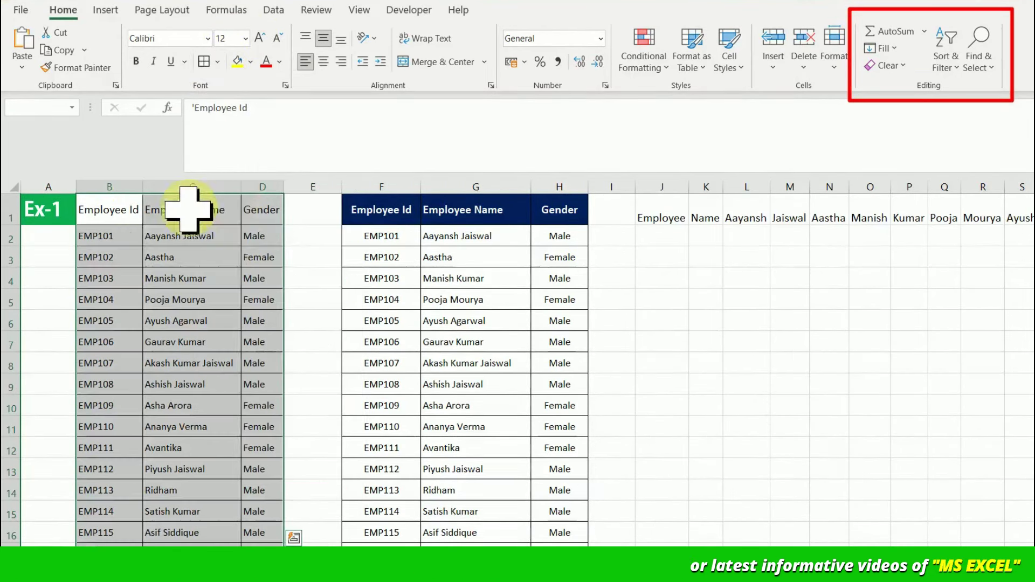
Format the header cells B1:D1 with a dark blue fill and white, bold text at font size 14
drag(110, 211, 259, 216)
click(250, 61)
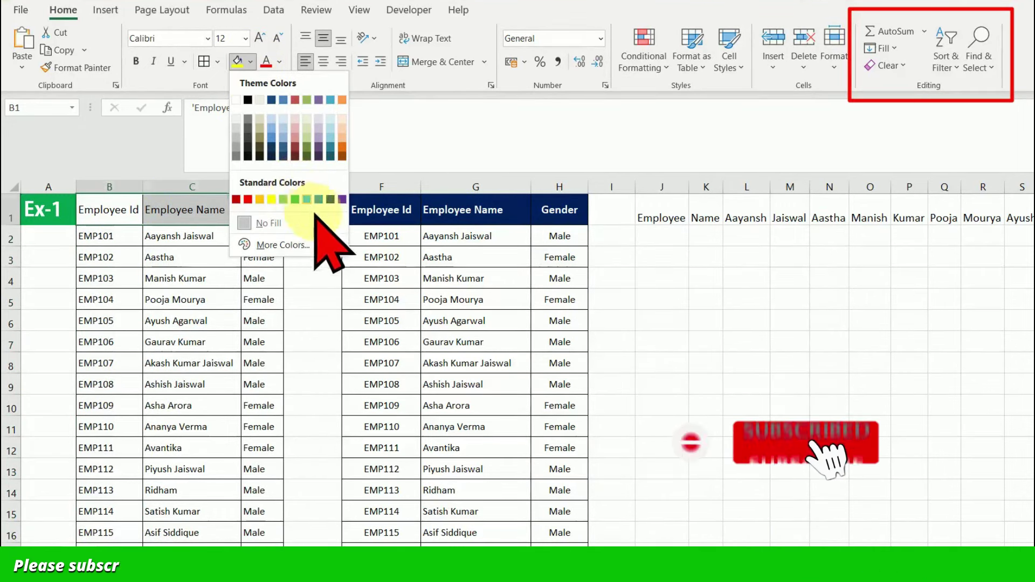
click(331, 199)
click(279, 62)
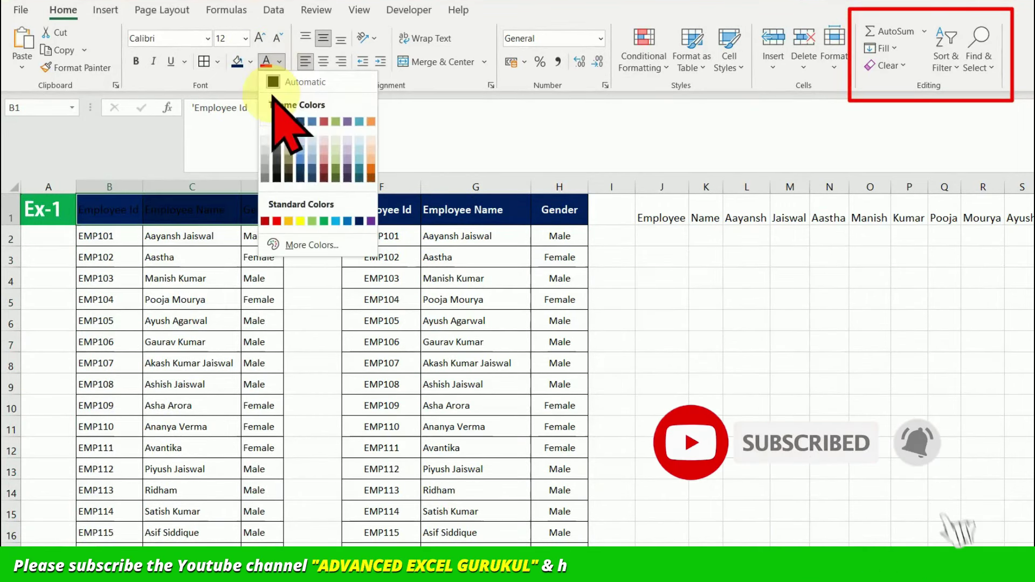
click(264, 121)
click(136, 61)
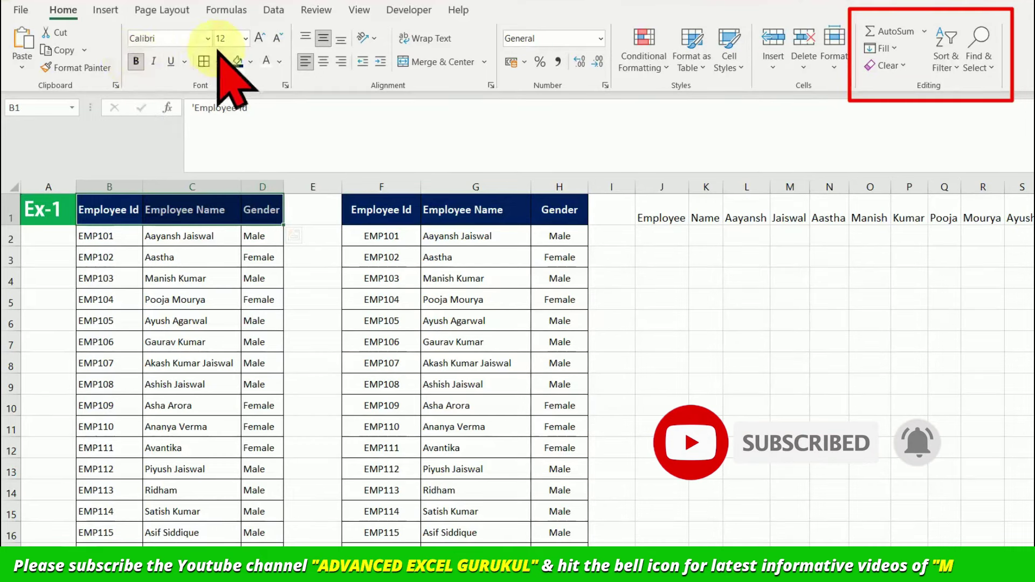
click(261, 39)
click(212, 257)
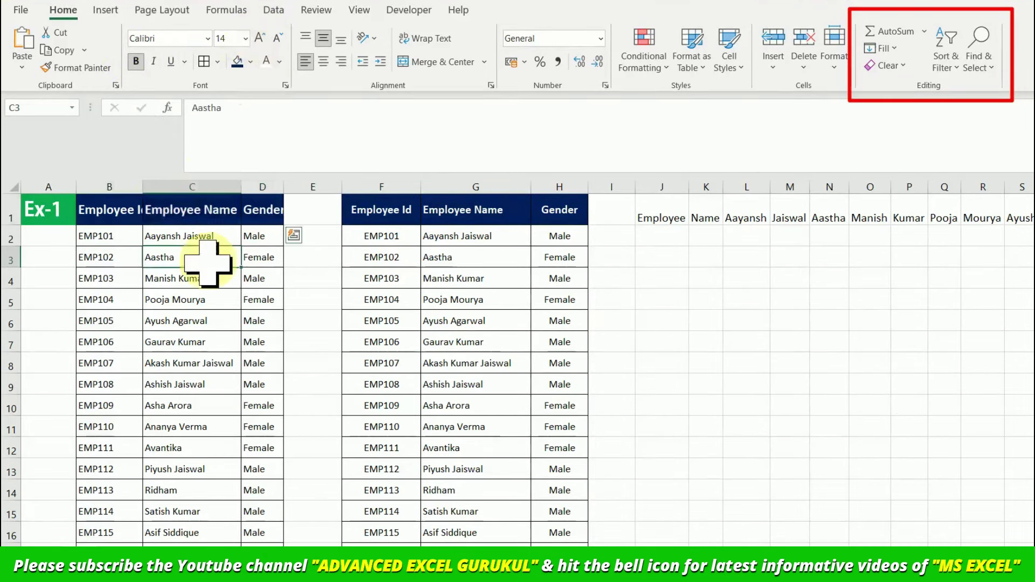
Widen column B, auto-fit the Gender column and fine-tune column C so that the enlarged headers fit
drag(144, 187, 184, 186)
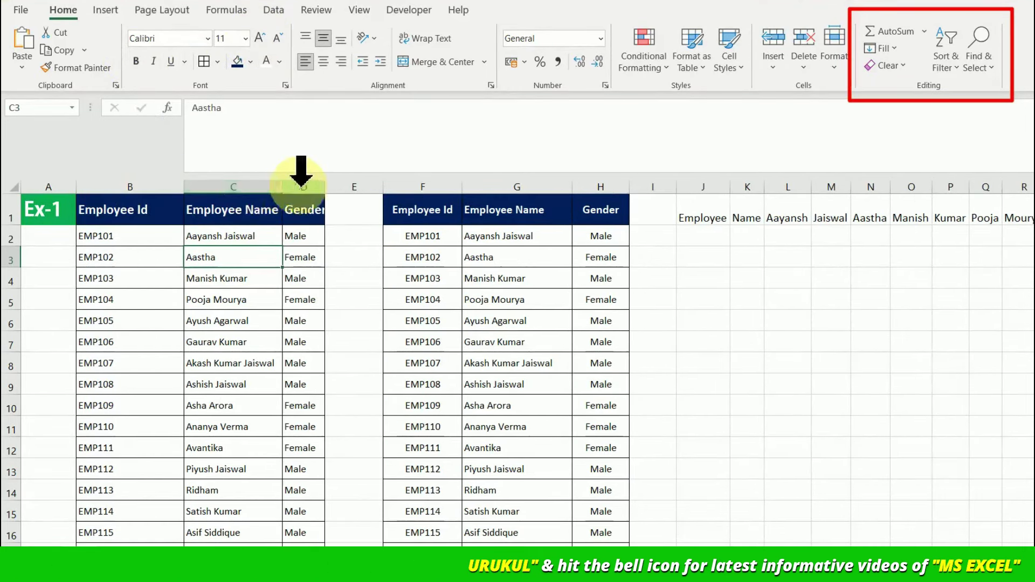
double_click(325, 186)
drag(282, 187, 283, 186)
click(273, 204)
scroll(283, 268, down, 4)
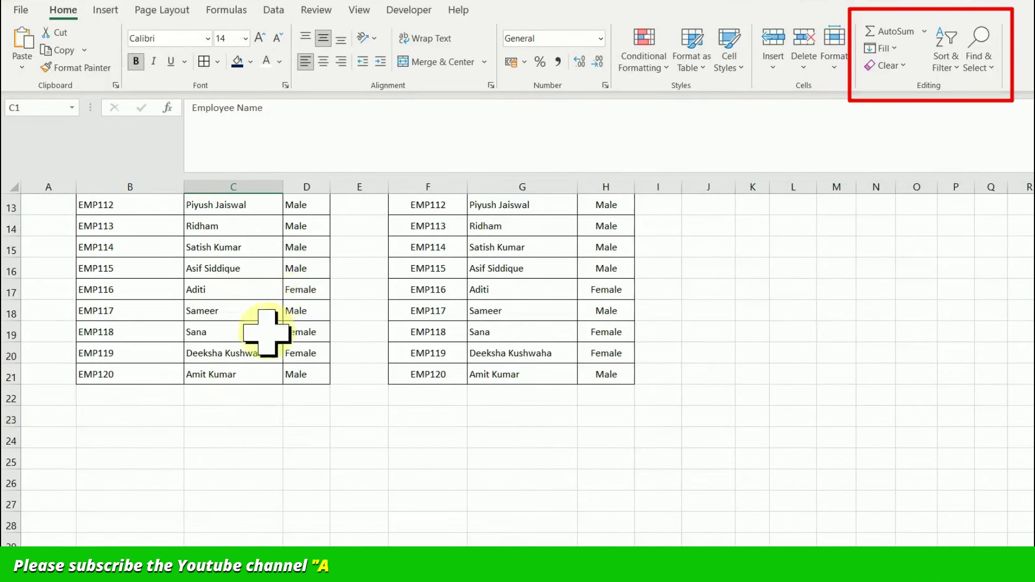
click(247, 351)
scroll(249, 345, up, 4)
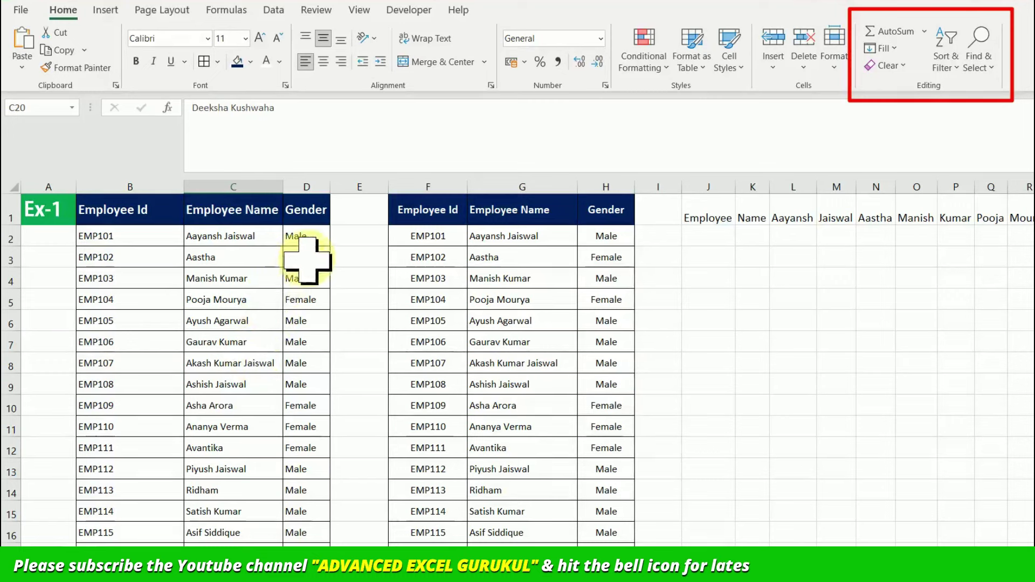
Enter 255 in cell J4 as a note of the character limit
click(708, 278)
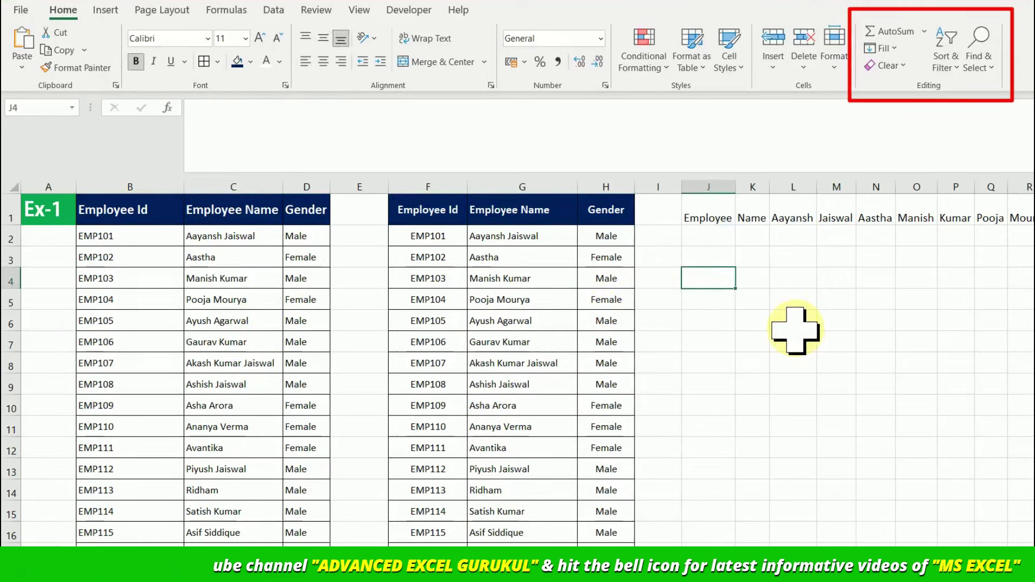
text(255)
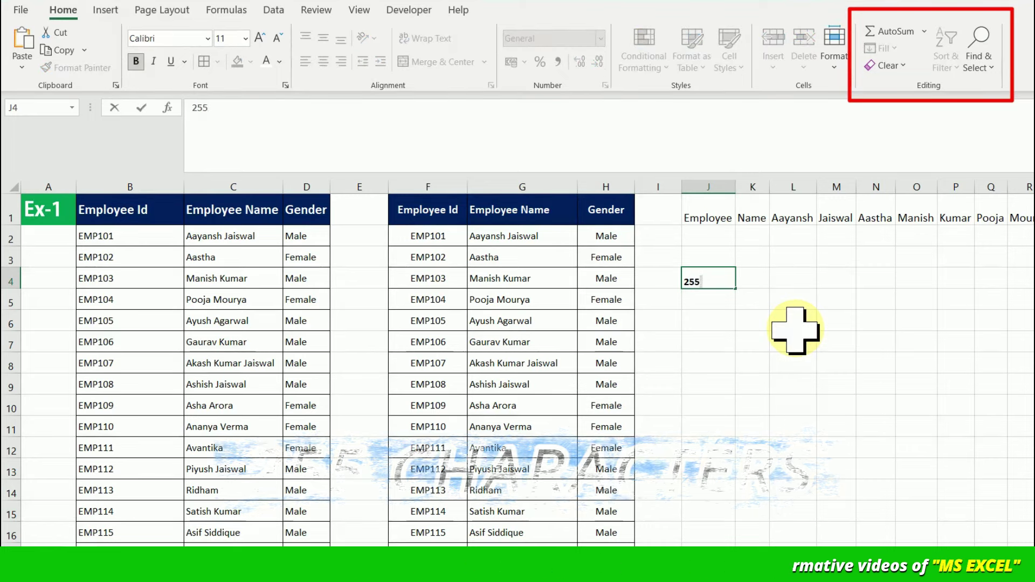
key(Return)
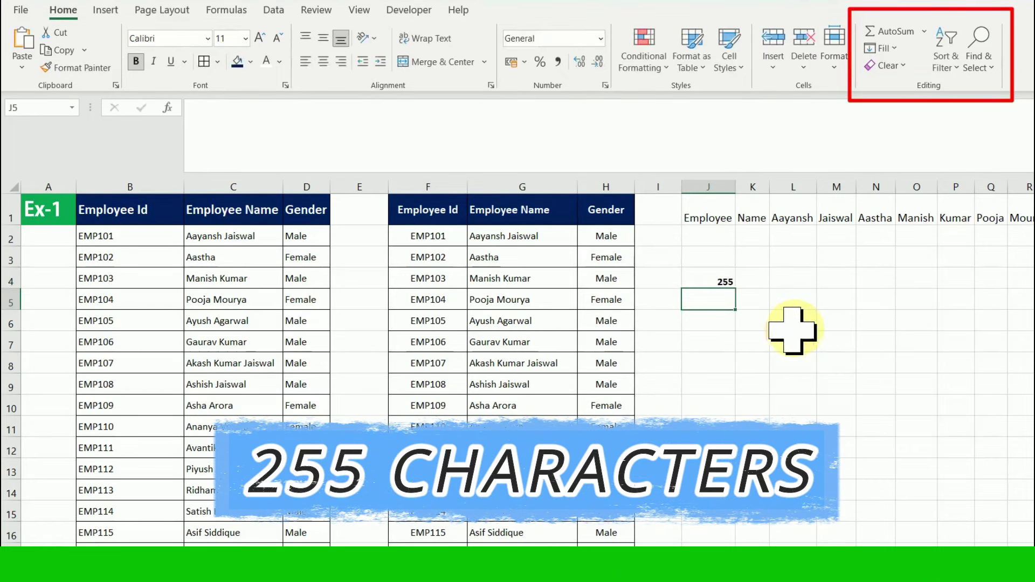
click(722, 282)
click(247, 280)
scroll(255, 291, down, 4)
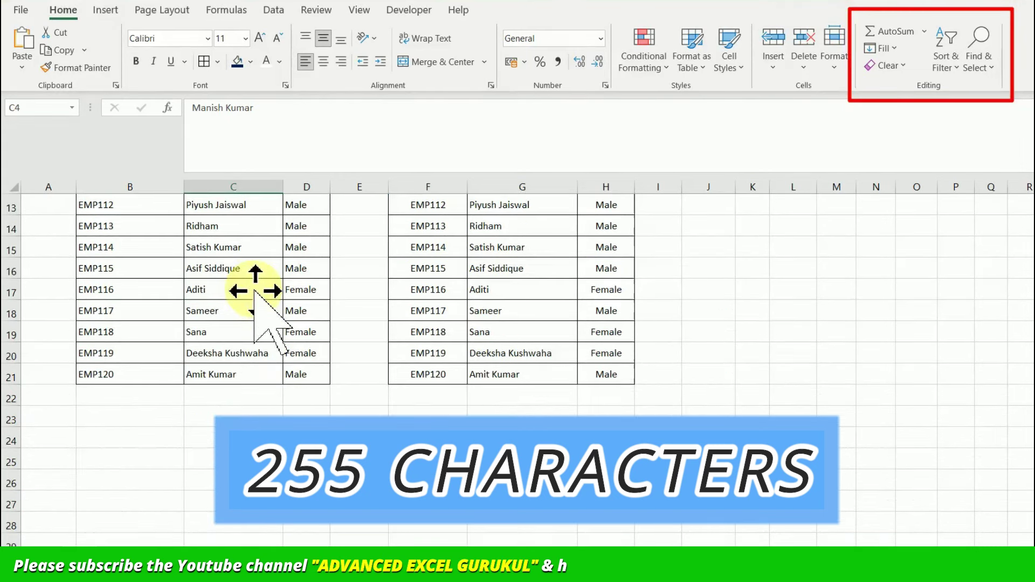
drag(254, 389, 242, 532)
click(241, 398)
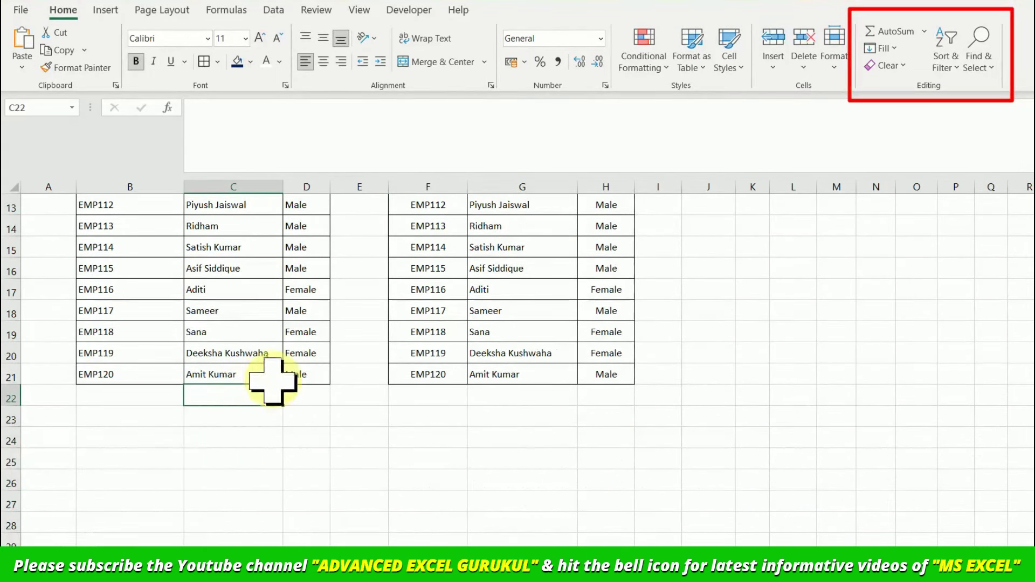
scroll(272, 381, up, 4)
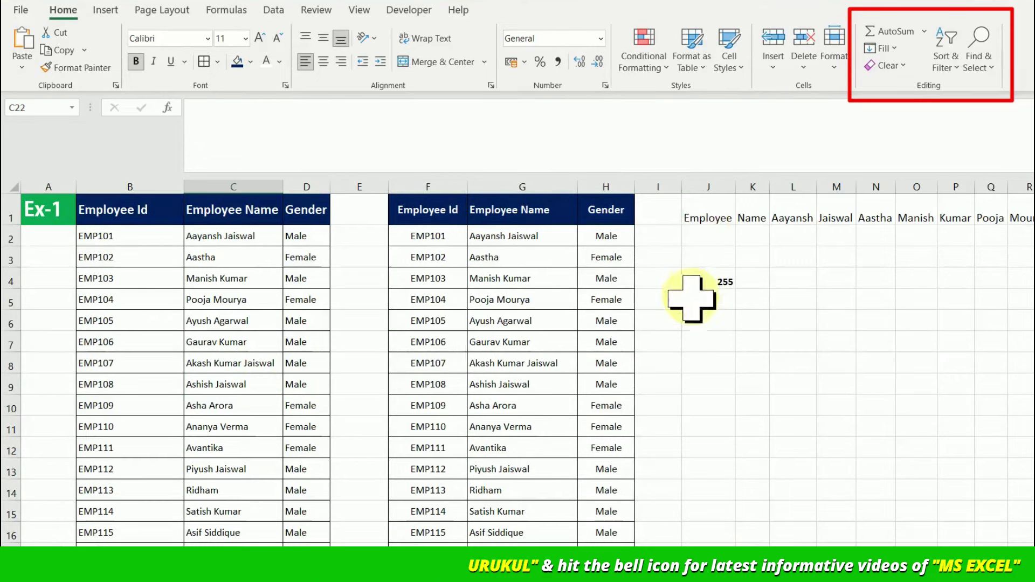
click(714, 323)
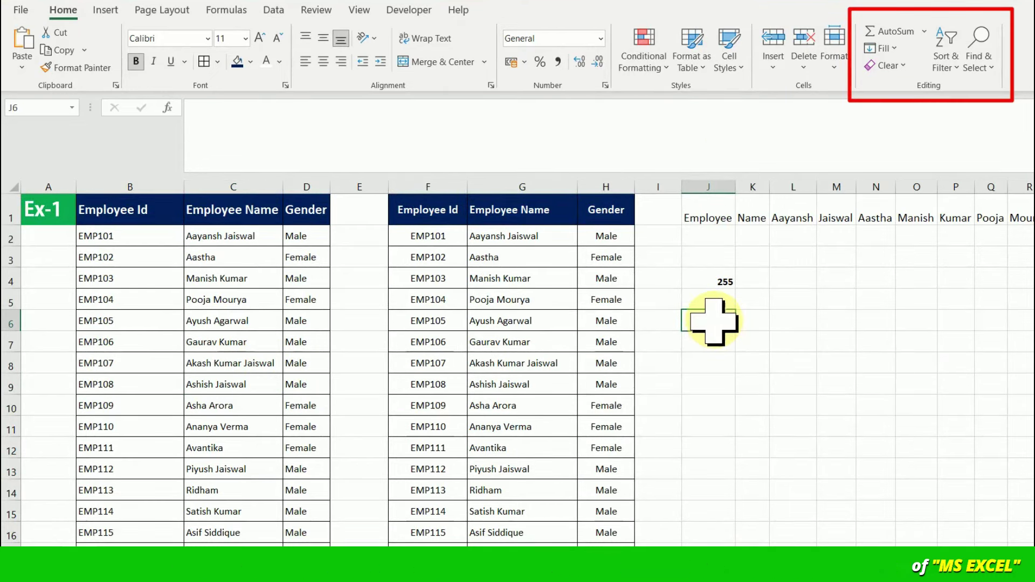
click(259, 348)
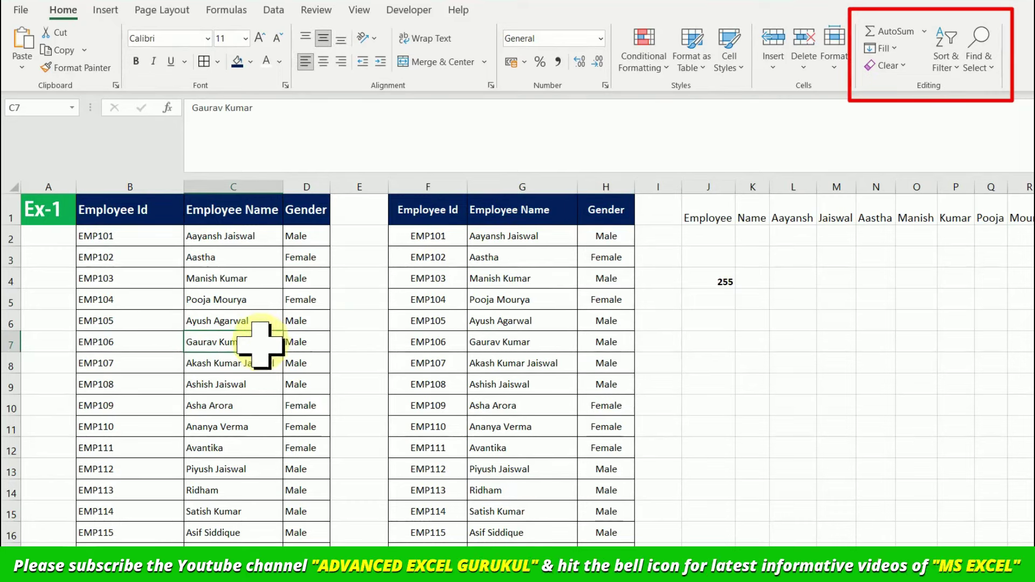
Switch to the Ex-2 sheet and review the separate sentences about Excel's history in A3:A13
key(ctrl+Page_Down)
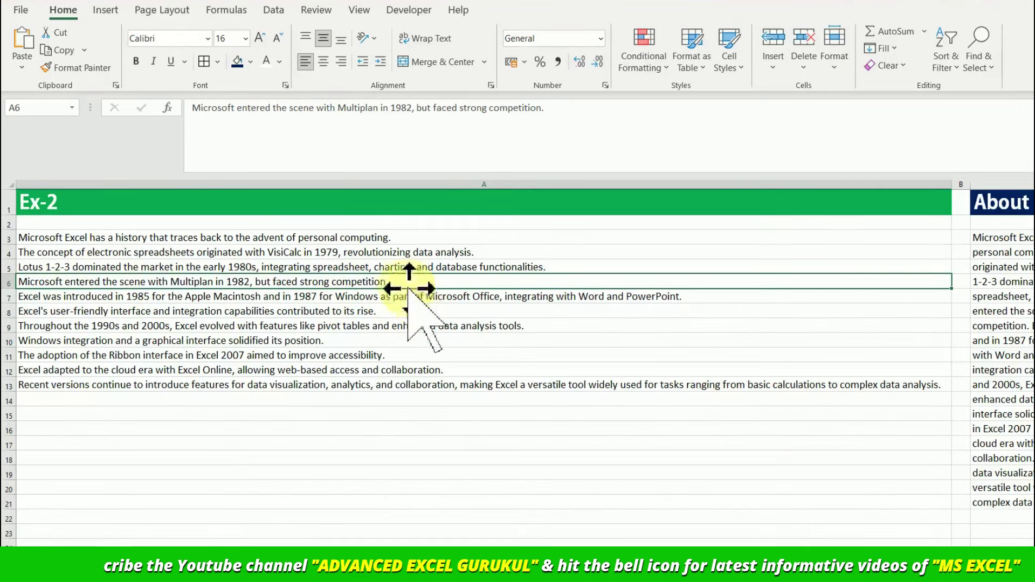
click(277, 224)
click(60, 228)
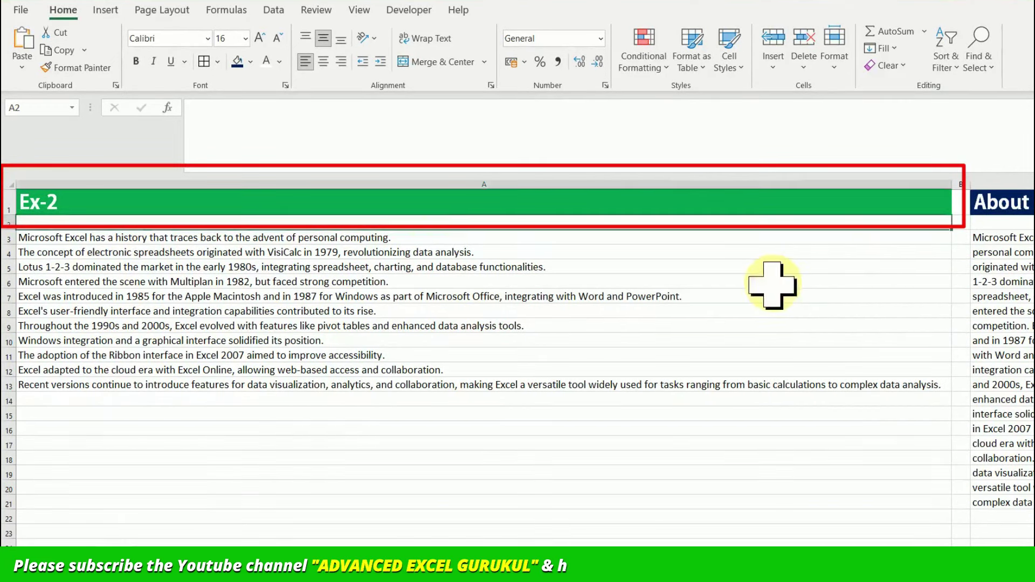
click(409, 238)
click(409, 265)
click(410, 237)
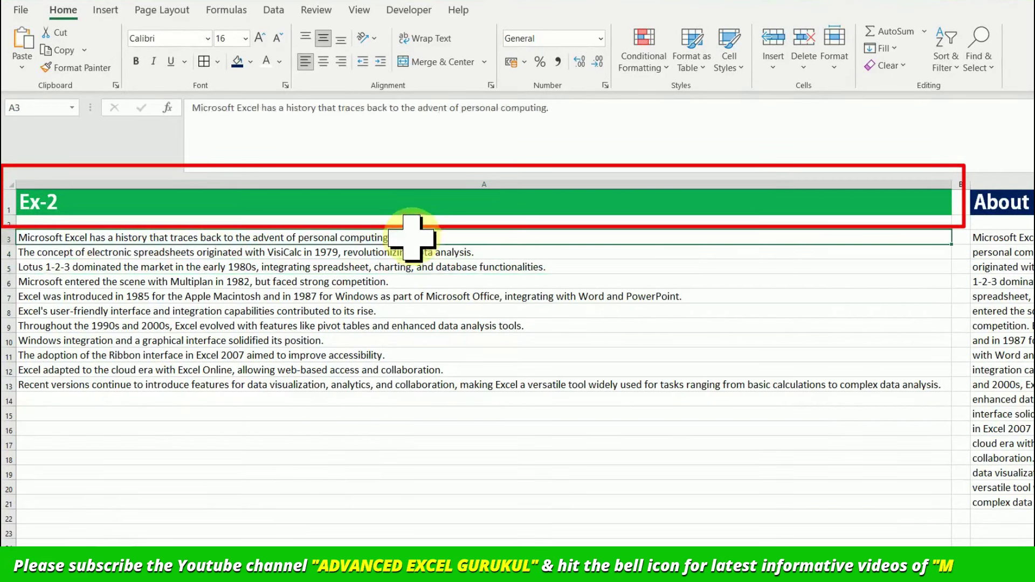
click(415, 253)
click(433, 270)
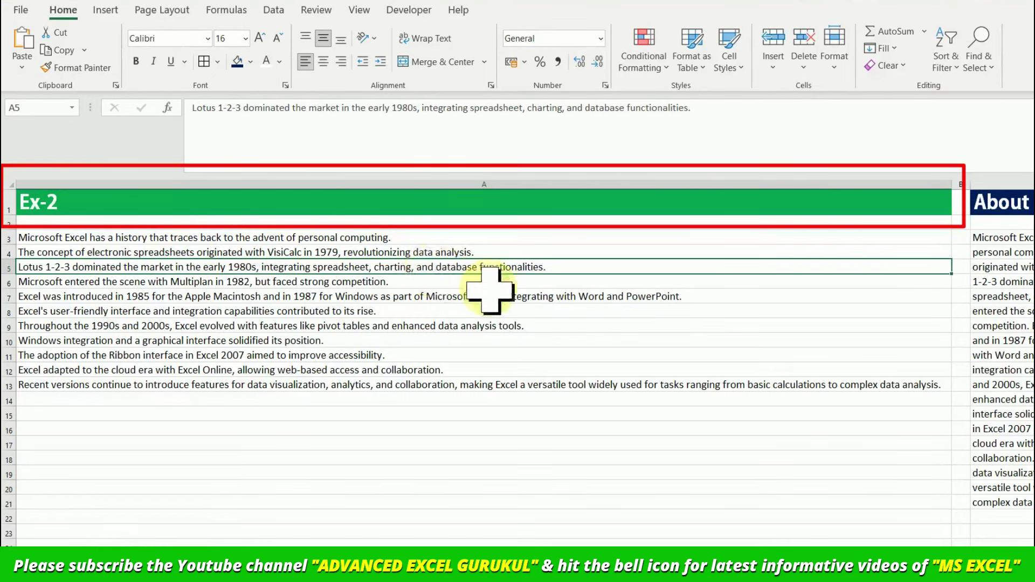
click(515, 238)
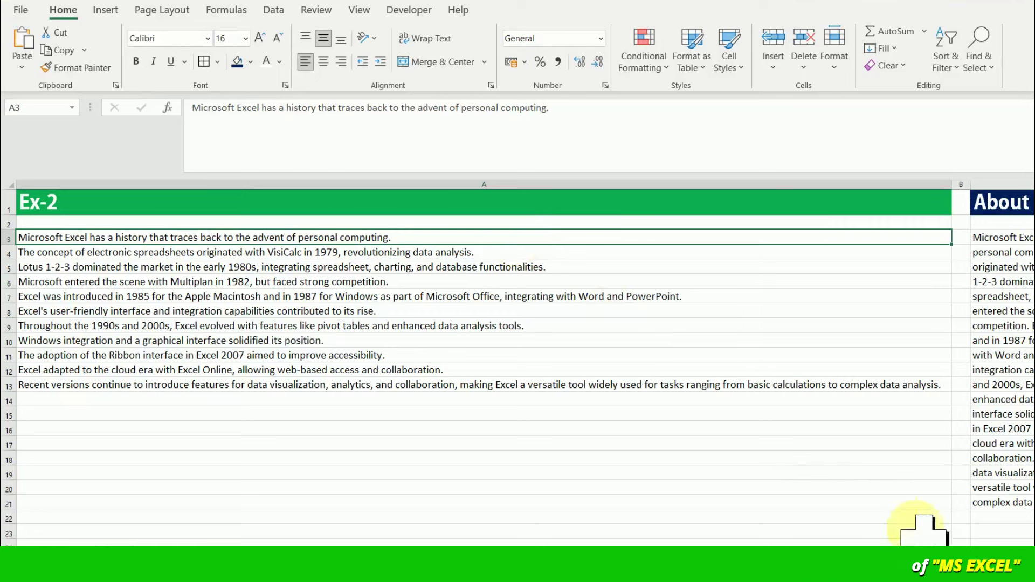
mouse_move(998, 561)
mouse_down()
mouse_move(1014, 561)
mouse_move(1000, 562)
mouse_up()
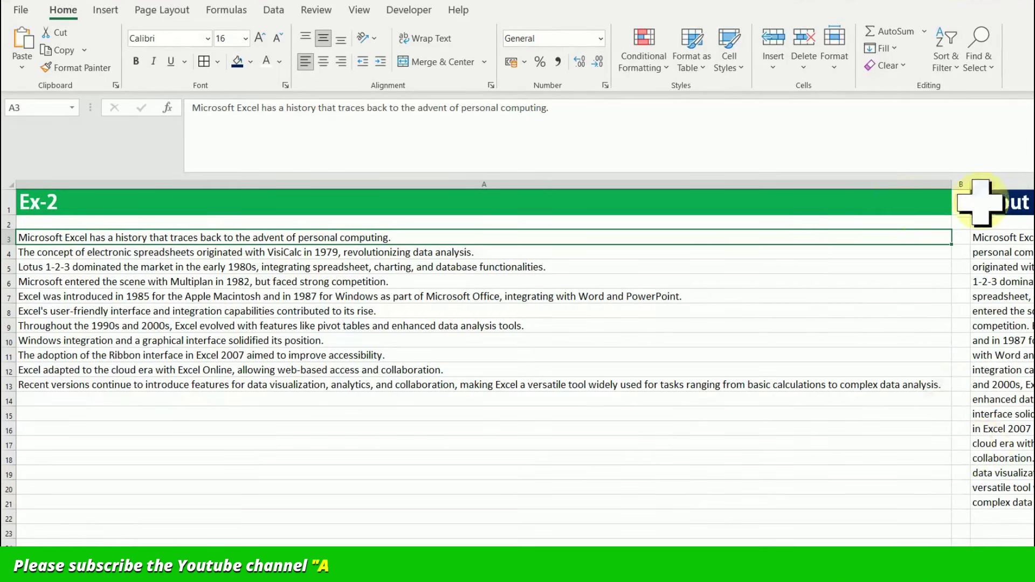
Examine the reference paragraph under the About MS Excel heading in column C, then return to A3
key(Right)
key(Right)
key(Right)
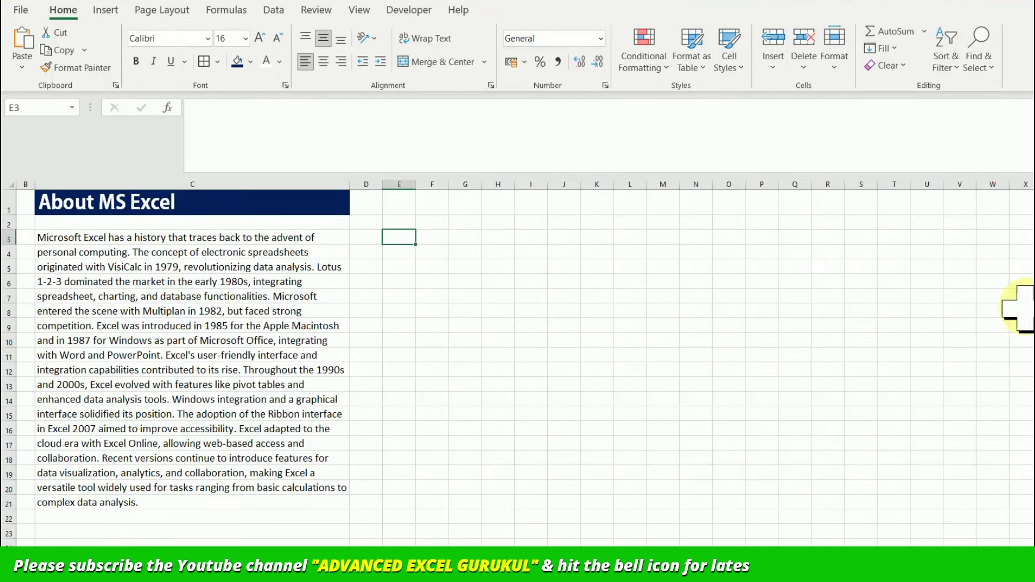
key(Left)
key(Left)
key(Left)
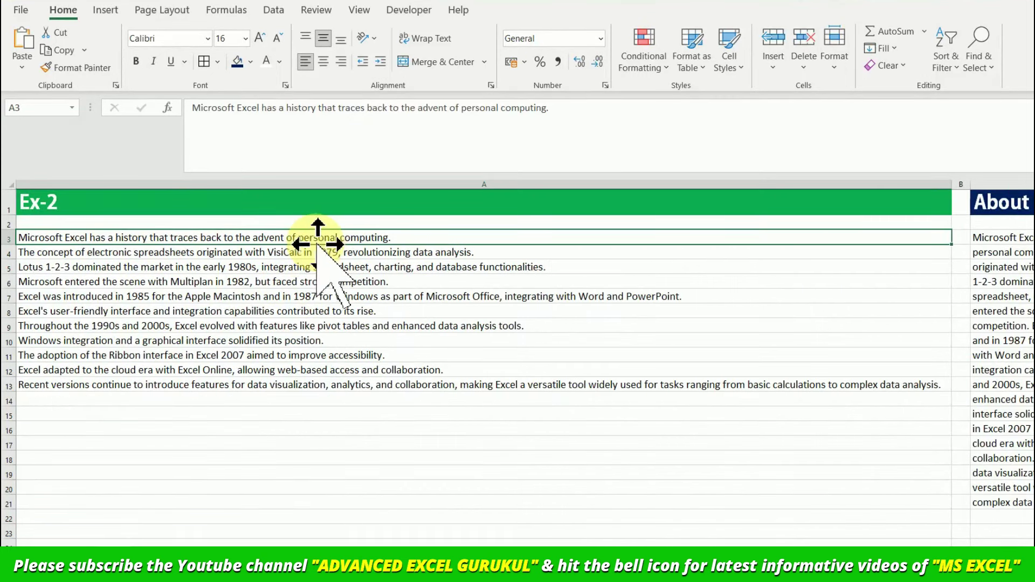
Move the VisiCalc sentence from A4 to the end of the sentence in A3 by hand
click(461, 245)
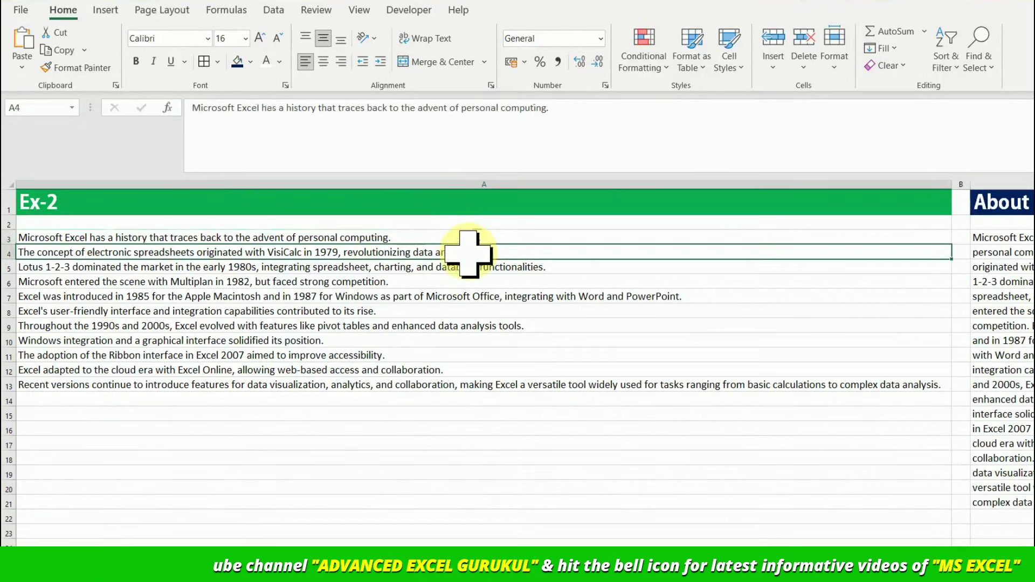
double_click(479, 252)
drag(478, 252, 18, 250)
key(ctrl+c)
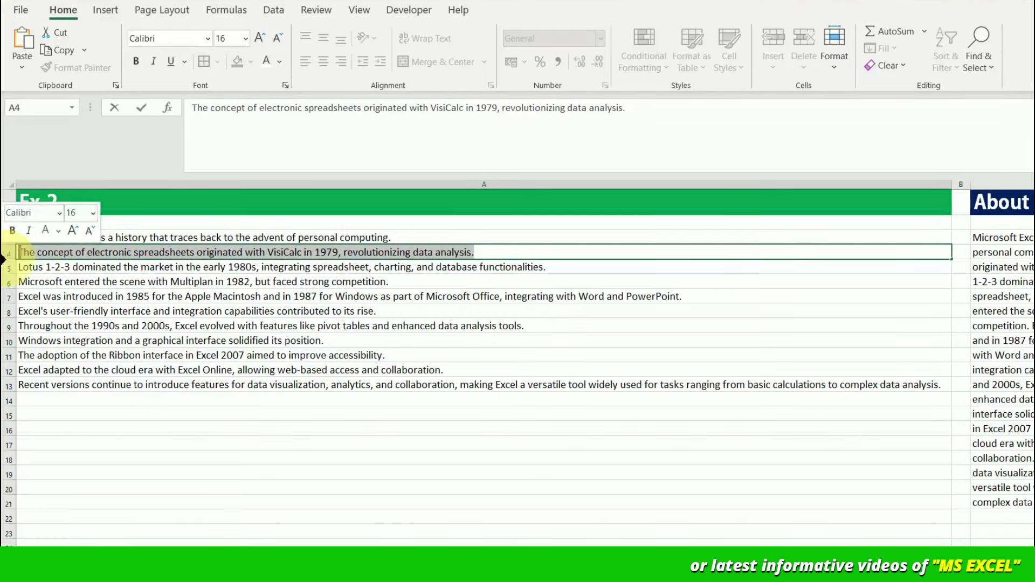
key(Delete)
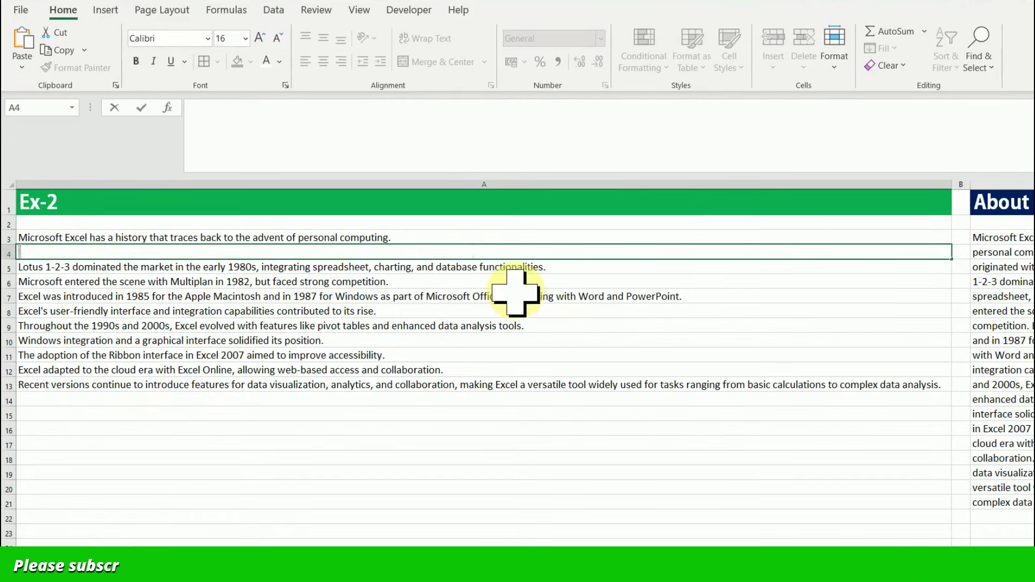
double_click(496, 236)
key(ctrl+v)
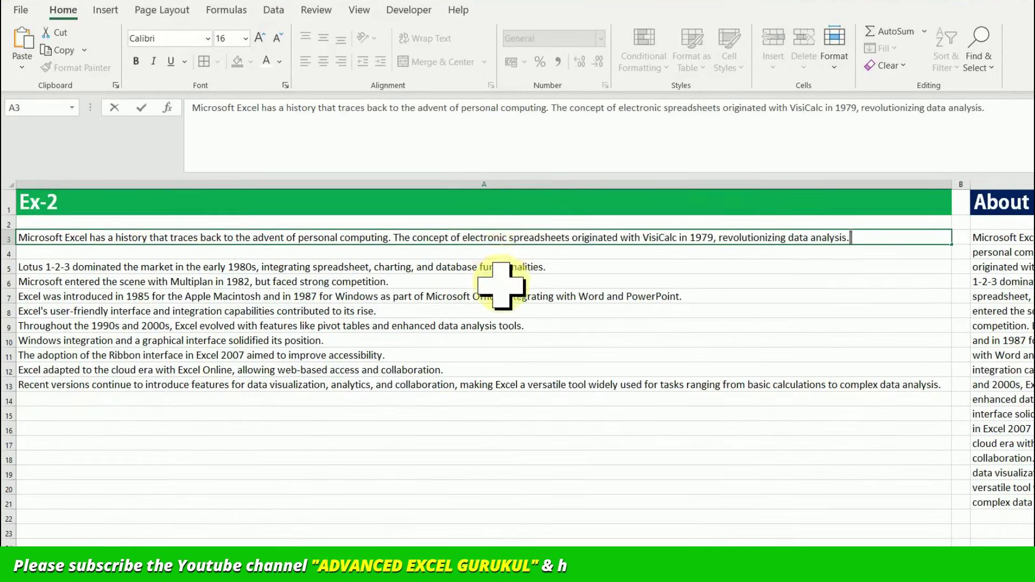
Move the Lotus 1-2-3 sentence from A5 up into the empty cell A4
click(517, 267)
double_click(516, 267)
drag(570, 264, 3, 266)
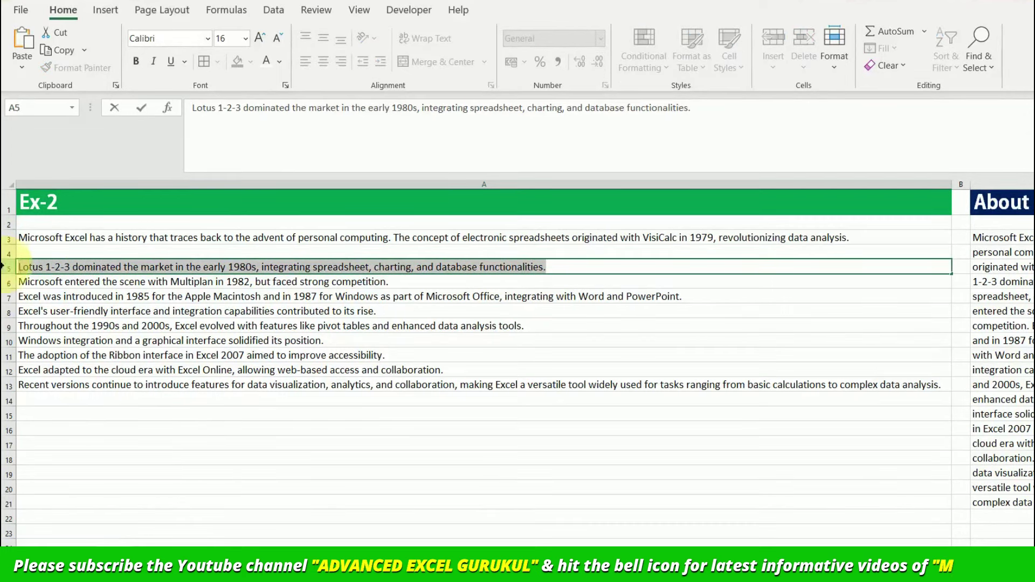
key(ctrl+x)
double_click(270, 250)
key(ctrl+v)
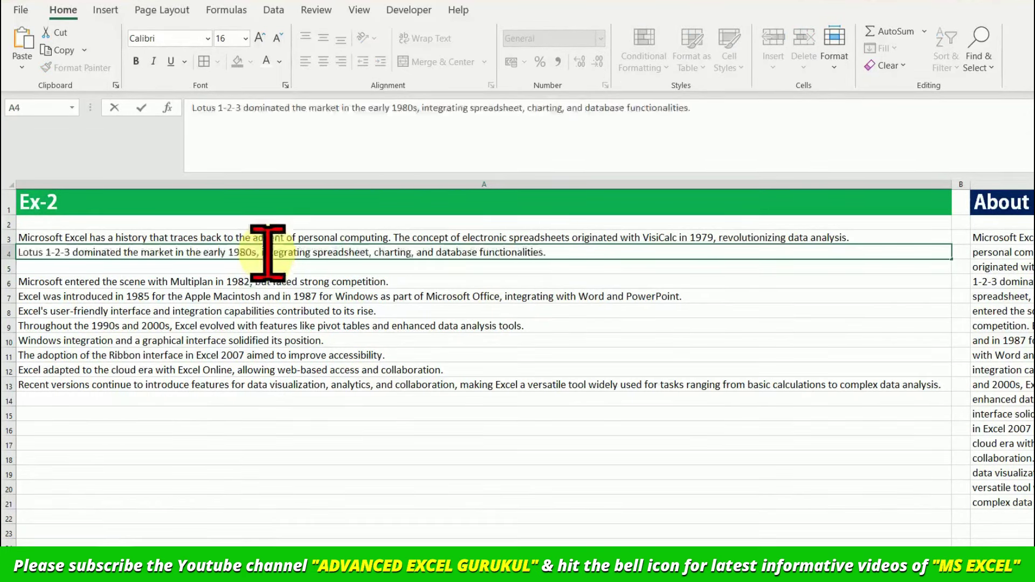
Move the Multiplan sentence from A6 to the end of the Lotus 1-2-3 text in A4
click(305, 283)
double_click(340, 282)
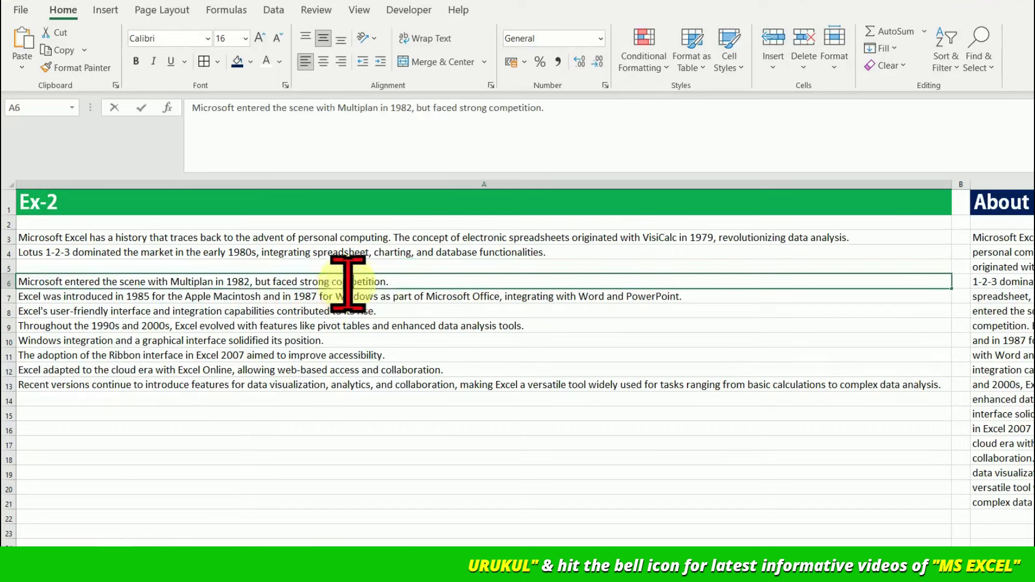
drag(388, 281, 15, 281)
key(ctrl+x)
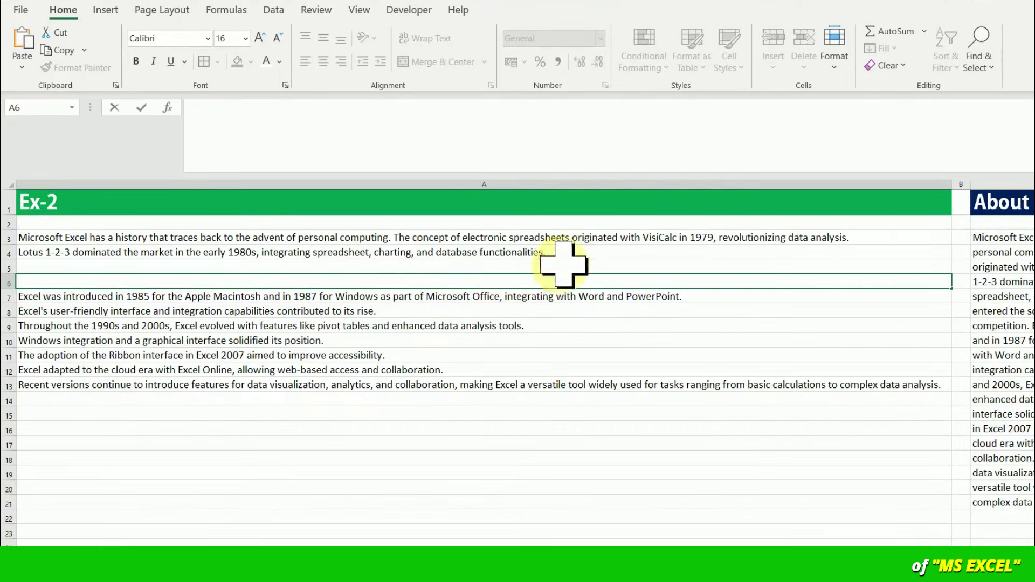
click(578, 253)
double_click(578, 253)
key(ctrl+v)
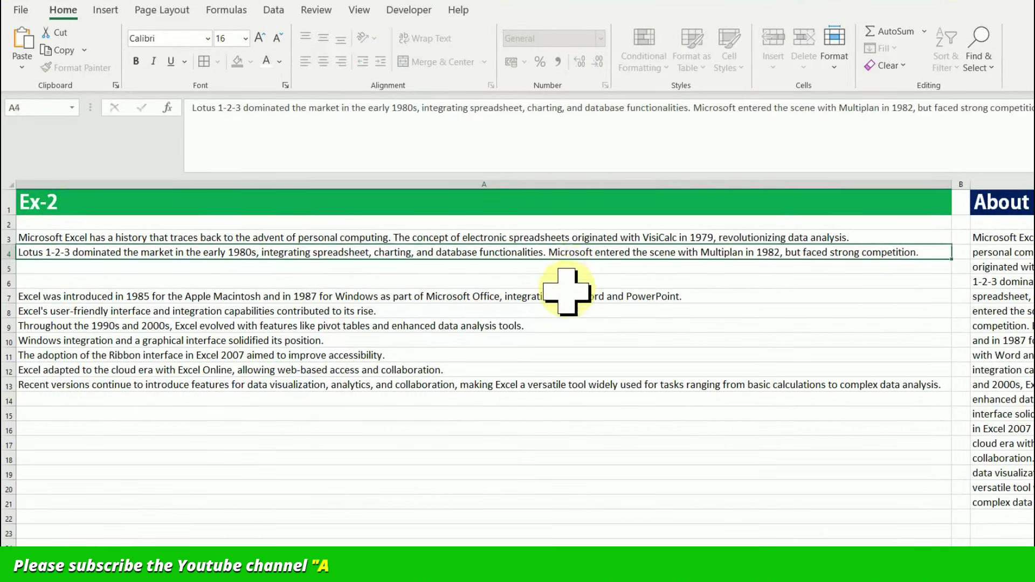
click(566, 294)
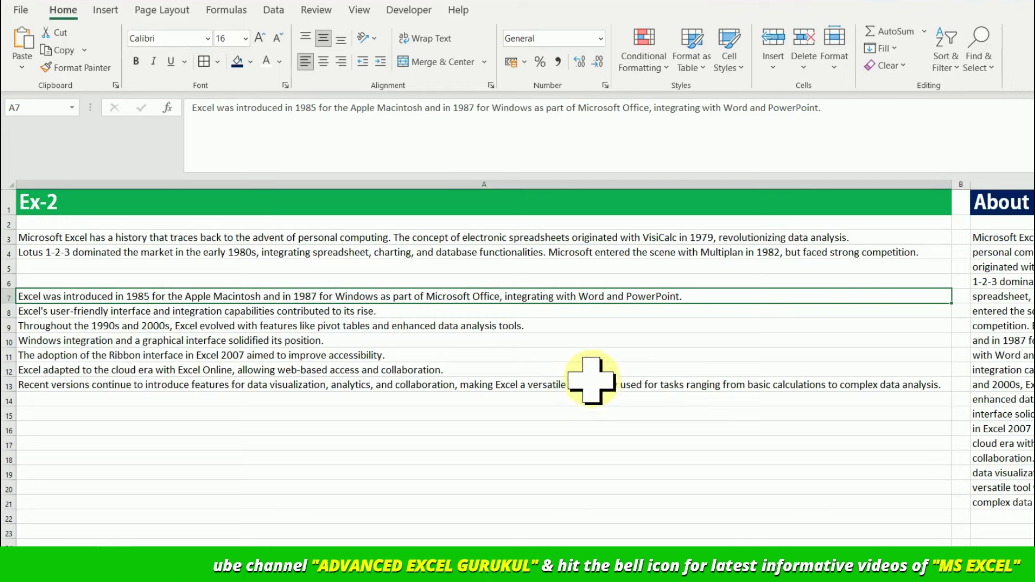
Undo all the manual sentence moves in column A, restoring one sentence per row in A3:A13
key(ctrl+z)
key(ctrl+z)
key(ctrl+z)
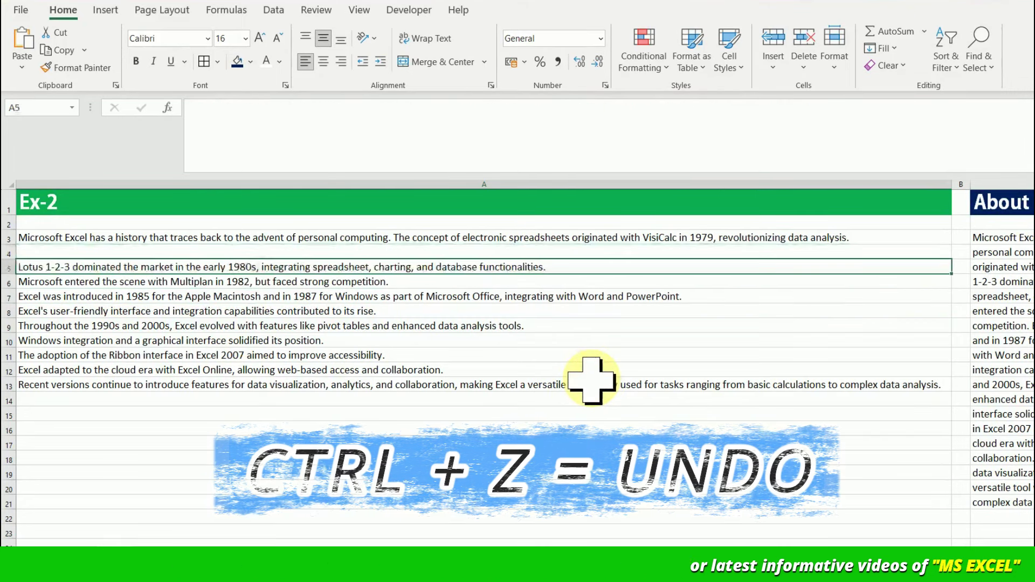
key(ctrl+z)
key(ctrl+z)
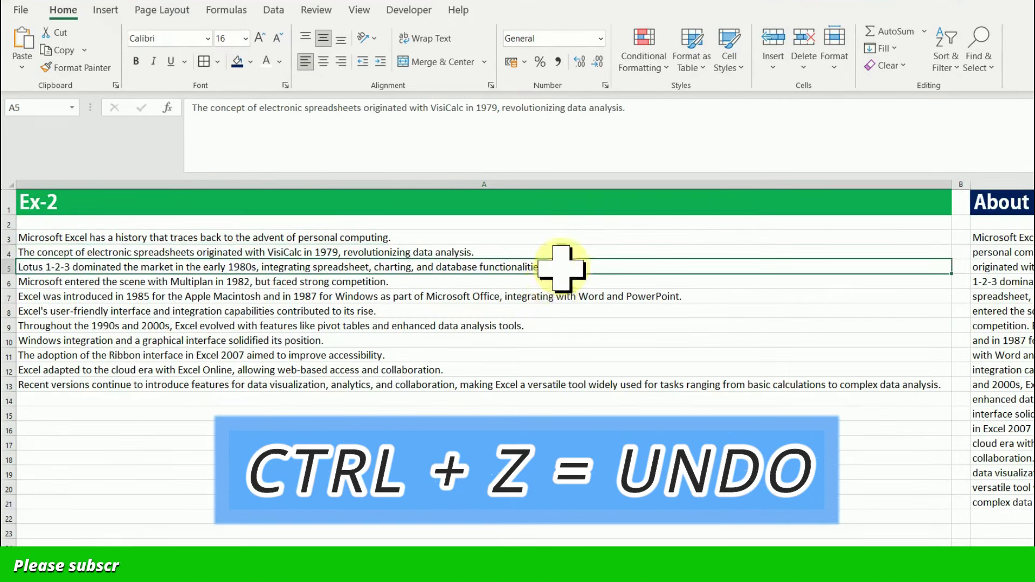
Narrow column A to about half its width and apply Fill Justify from A3 down through the blank rows below the sentences
click(561, 266)
drag(953, 189, 462, 189)
drag(232, 237, 460, 534)
scroll(359, 425, up, 2)
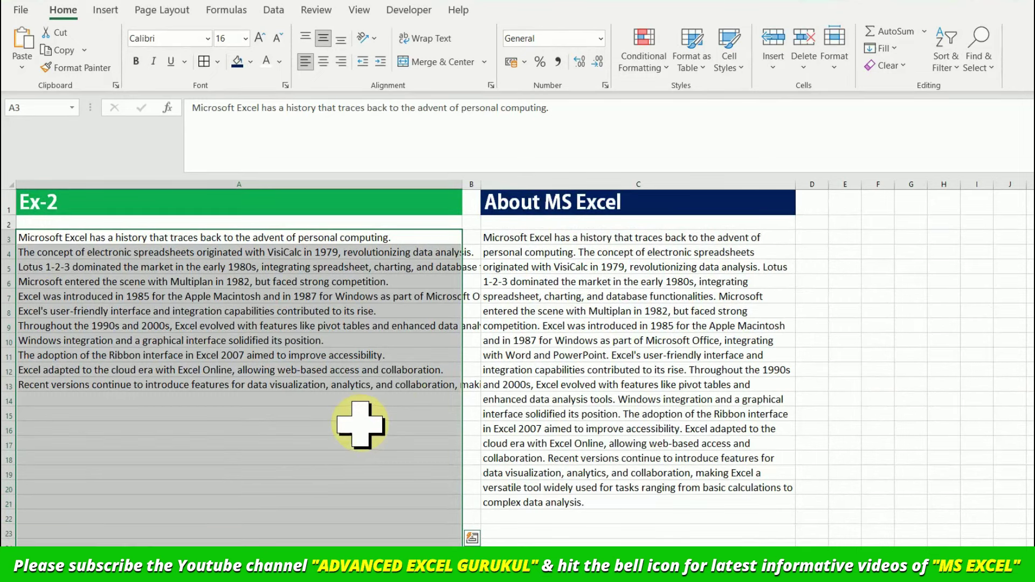
click(885, 49)
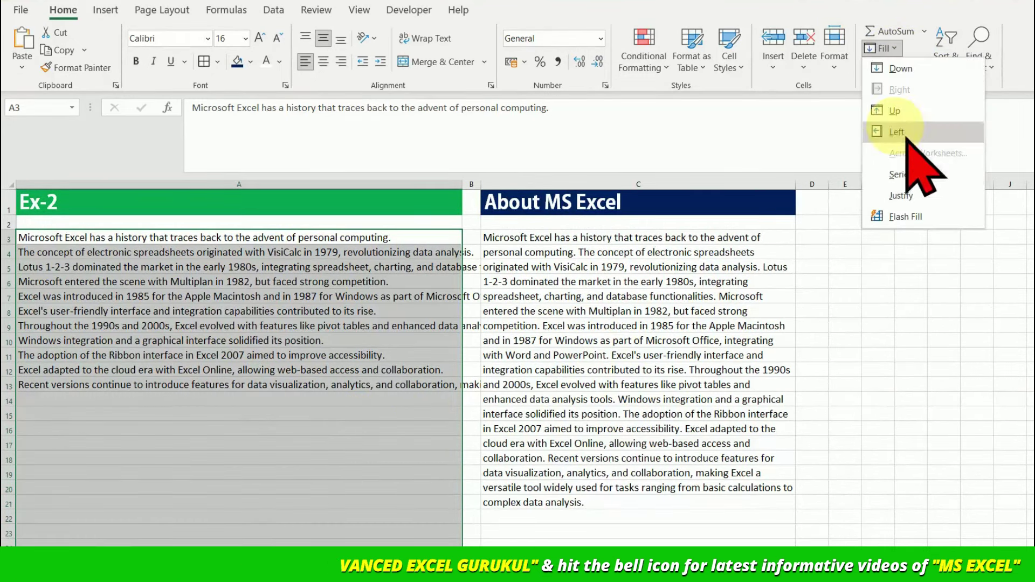
click(926, 202)
click(405, 281)
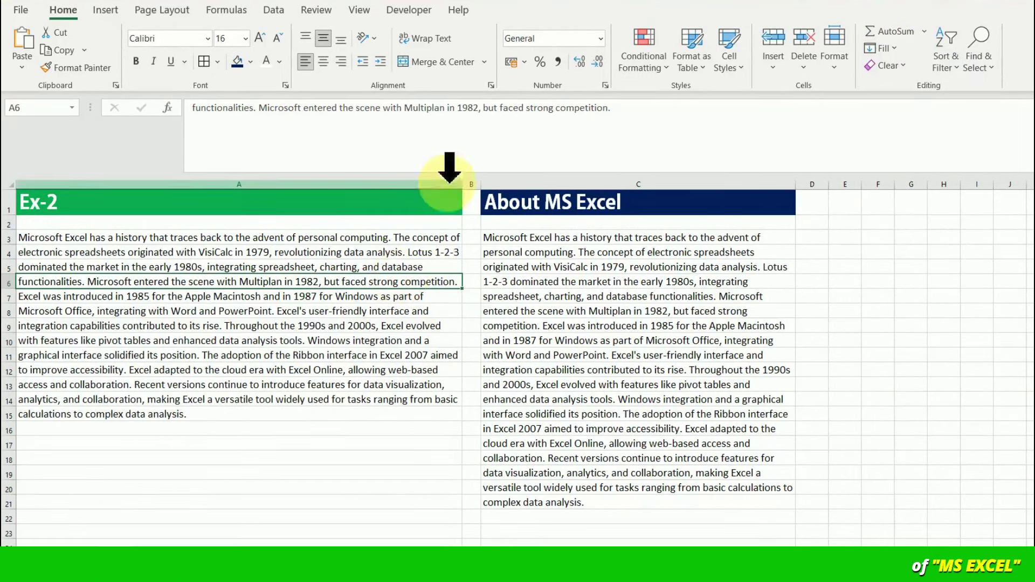
Reduce the formula bar's height to a single line
drag(457, 178, 463, 117)
key(Return)
click(267, 183)
Narrow column A to slightly less than the reference column's width and apply Fill Justify again to A3:A21
mouse_move(266, 192)
mouse_down()
mouse_move(242, 418)
mouse_move(250, 446)
mouse_up()
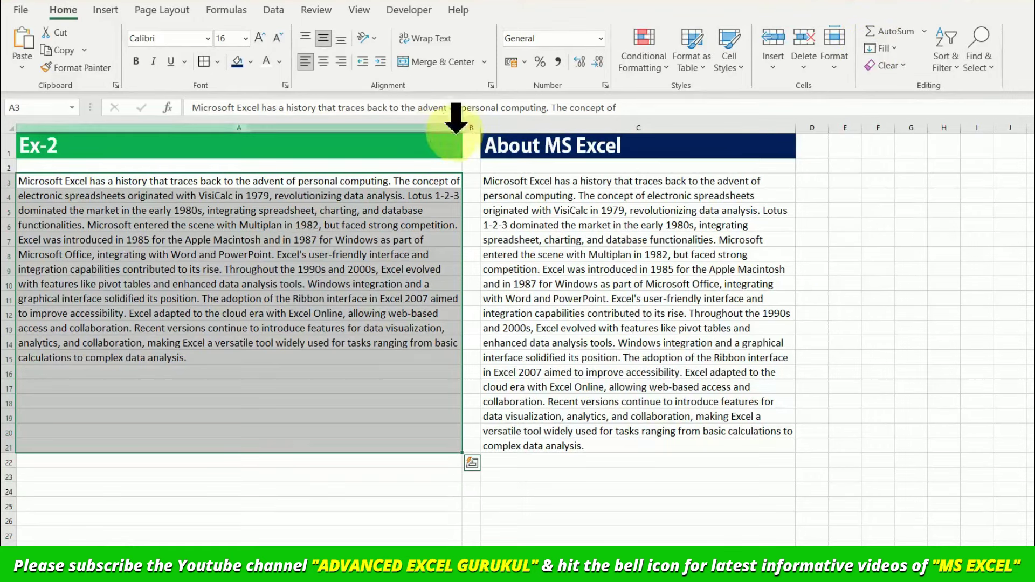
drag(461, 128, 295, 139)
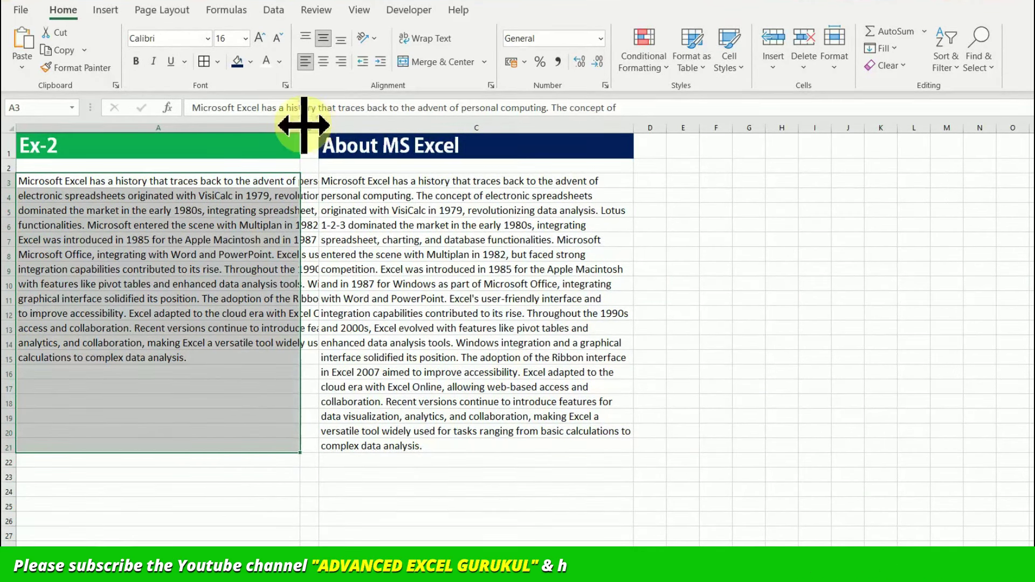
drag(303, 125, 321, 125)
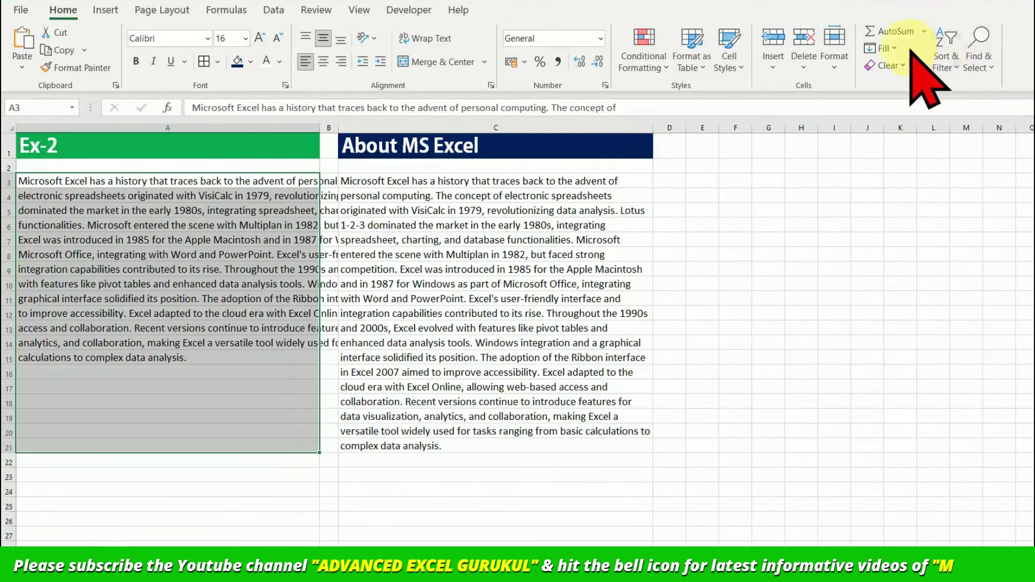
click(889, 48)
click(906, 195)
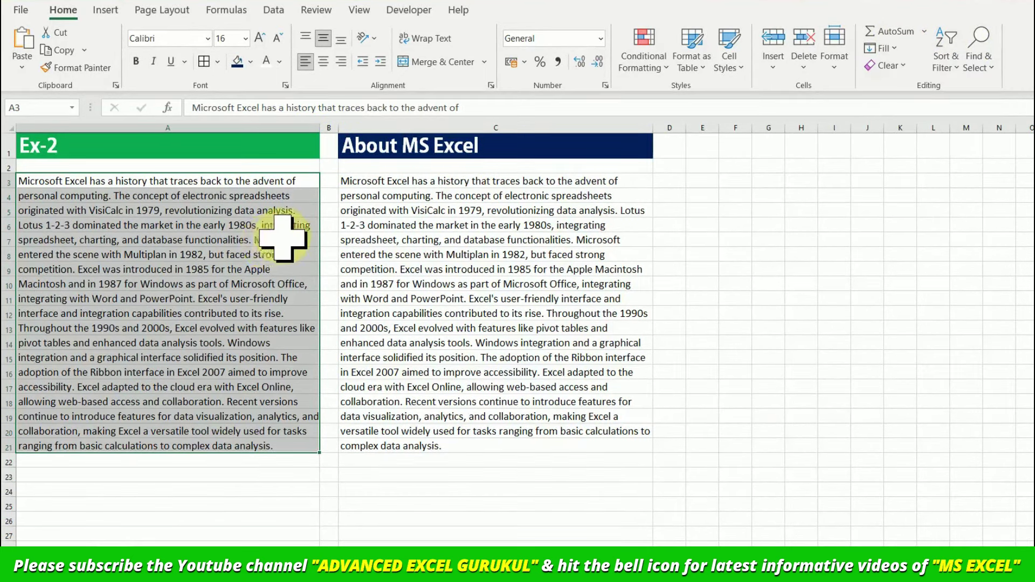
Examine how the justified paragraph in A3:A21 is distributed line by line over the individual cells
drag(272, 431, 272, 418)
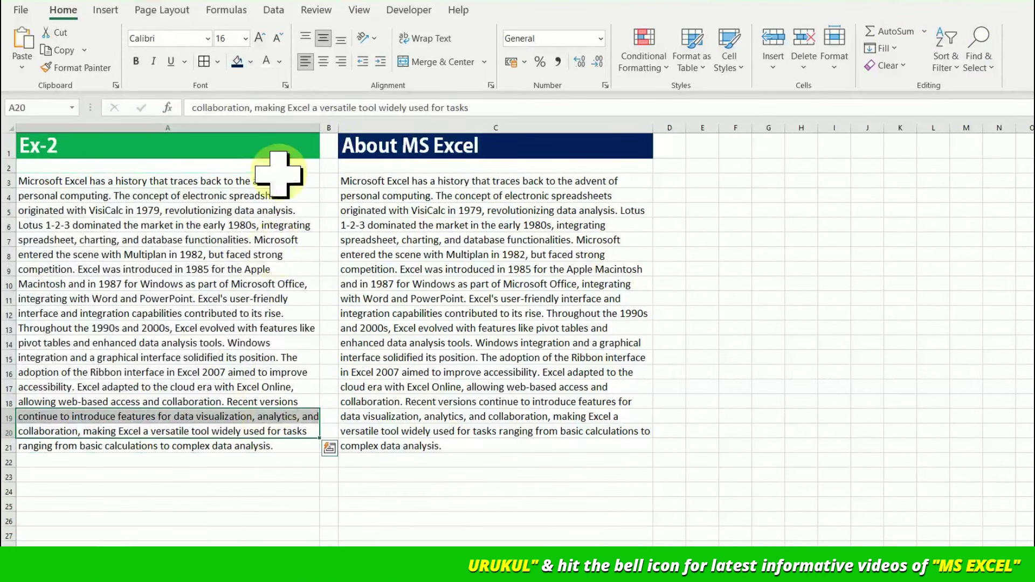
drag(279, 168, 259, 358)
click(255, 269)
click(268, 180)
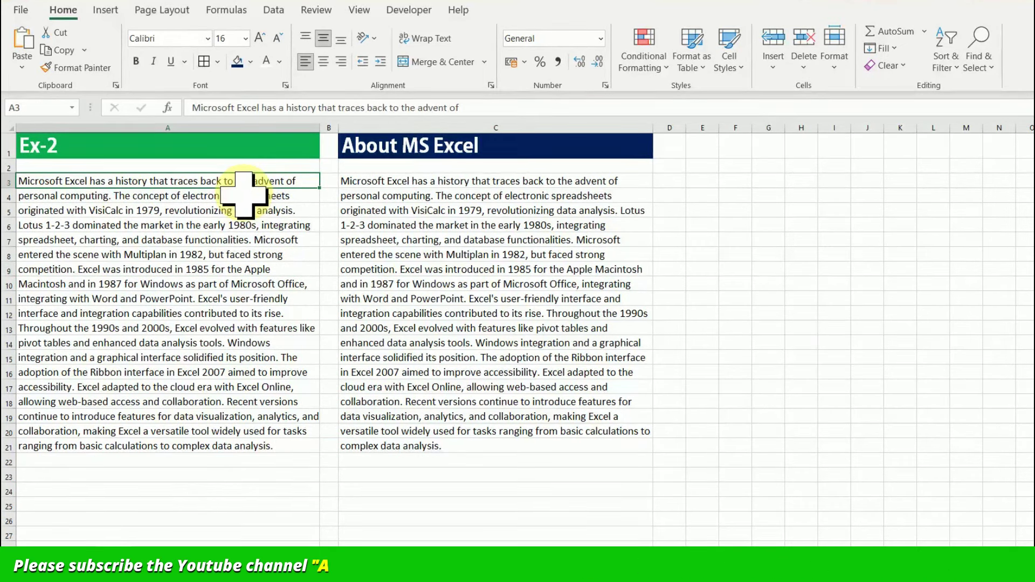
click(244, 195)
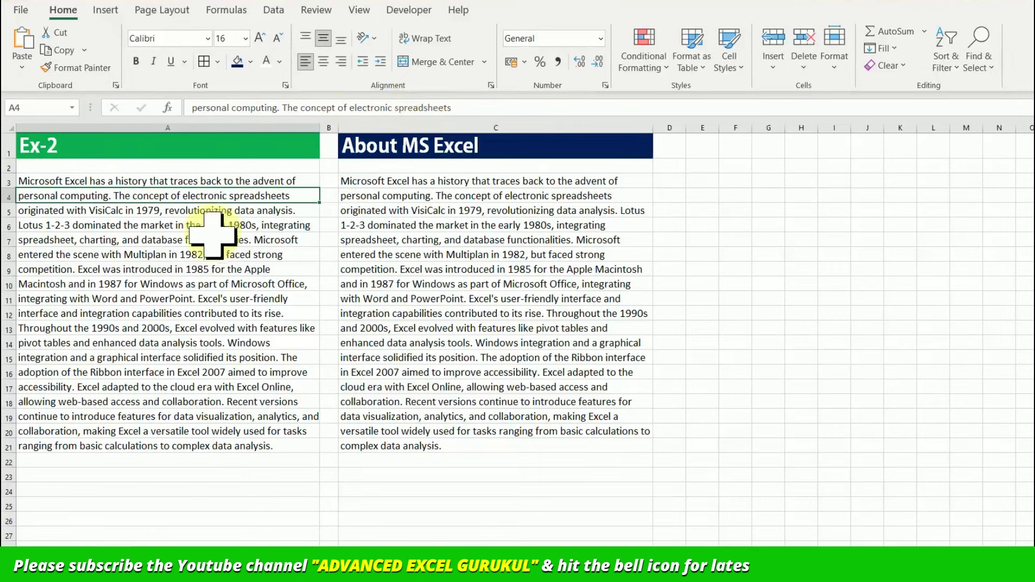
click(218, 211)
drag(221, 183, 247, 188)
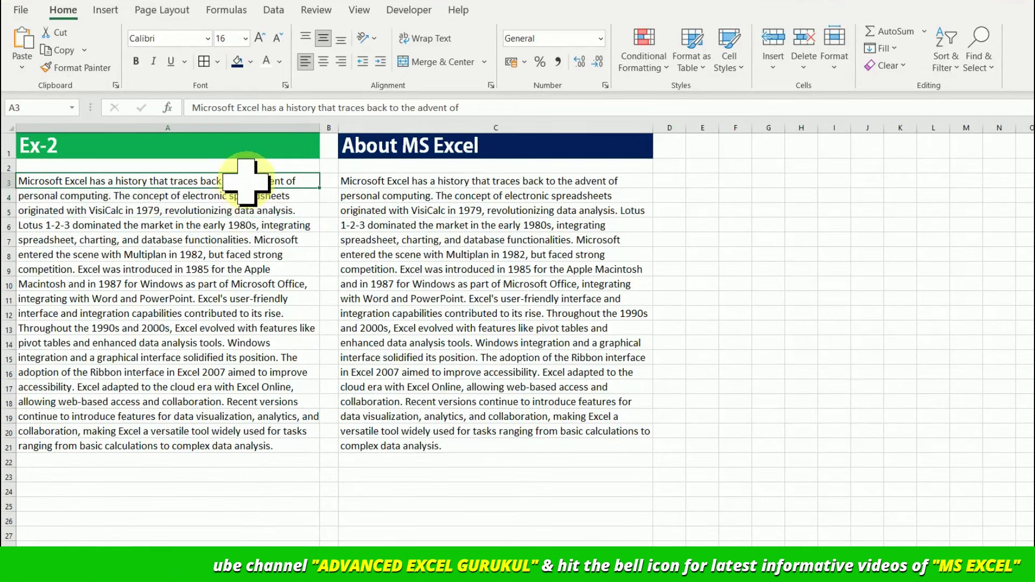
click(232, 237)
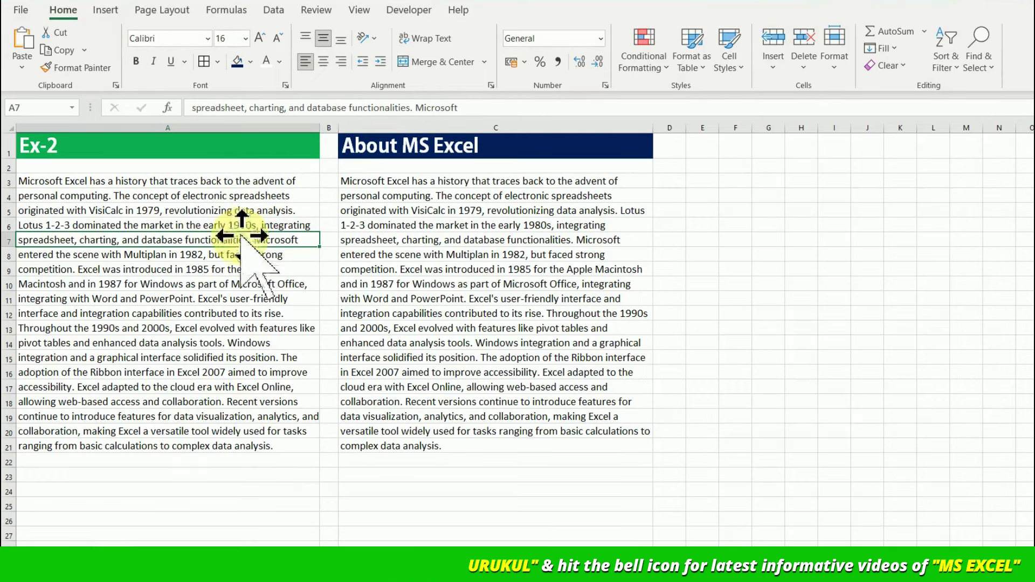
click(264, 180)
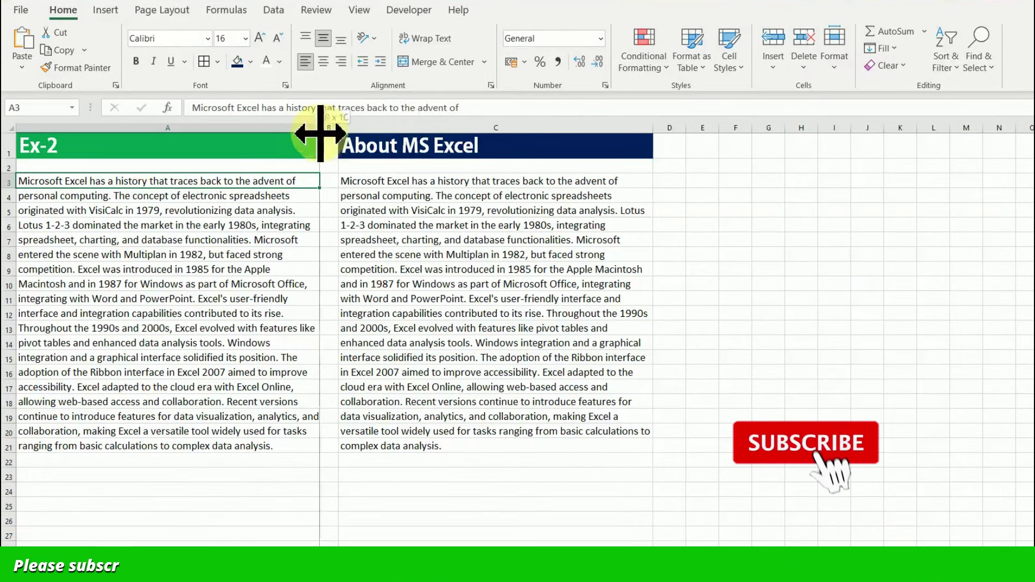
Widen column A slightly and switch to the Ex-3 sheet
drag(320, 132, 342, 134)
click(298, 243)
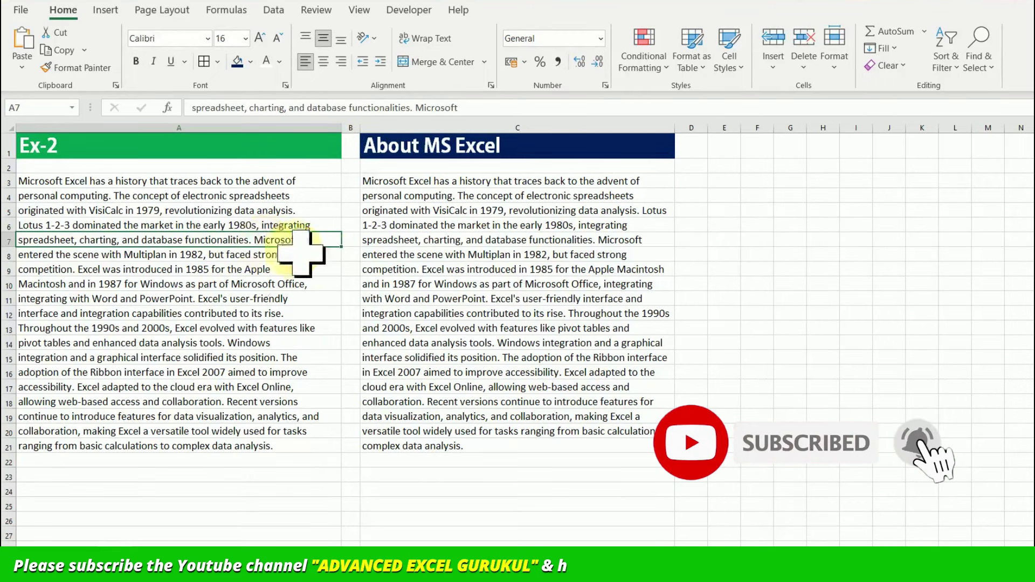
key(ctrl+Page_Down)
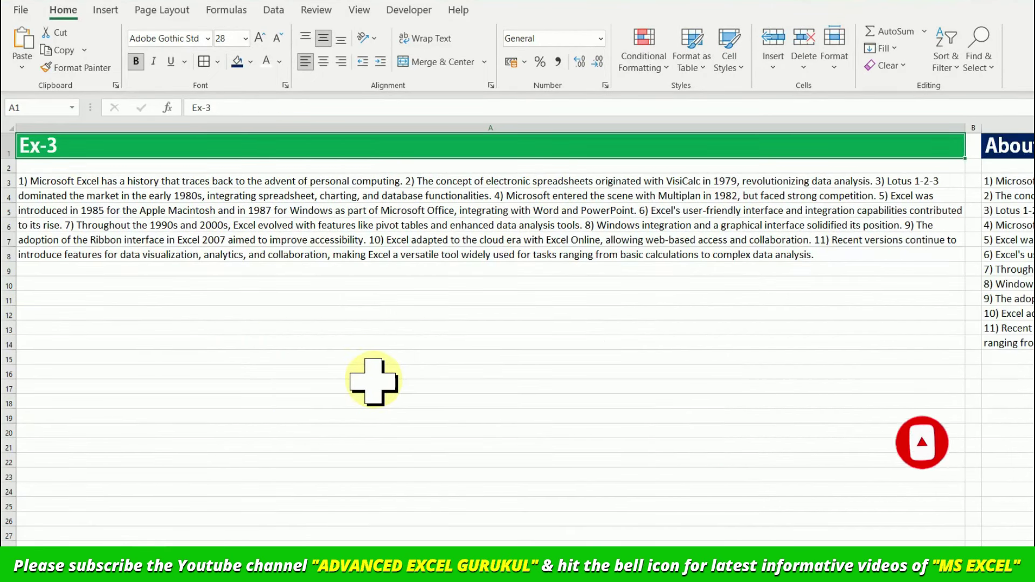
Compare the numbered paragraph in column A of Ex-3 with the sentence-by-sentence list under About MS Excel in column C
mouse_move(143, 322)
mouse_down()
mouse_move(81, 269)
mouse_move(13, 164)
mouse_move(970, 509)
mouse_up()
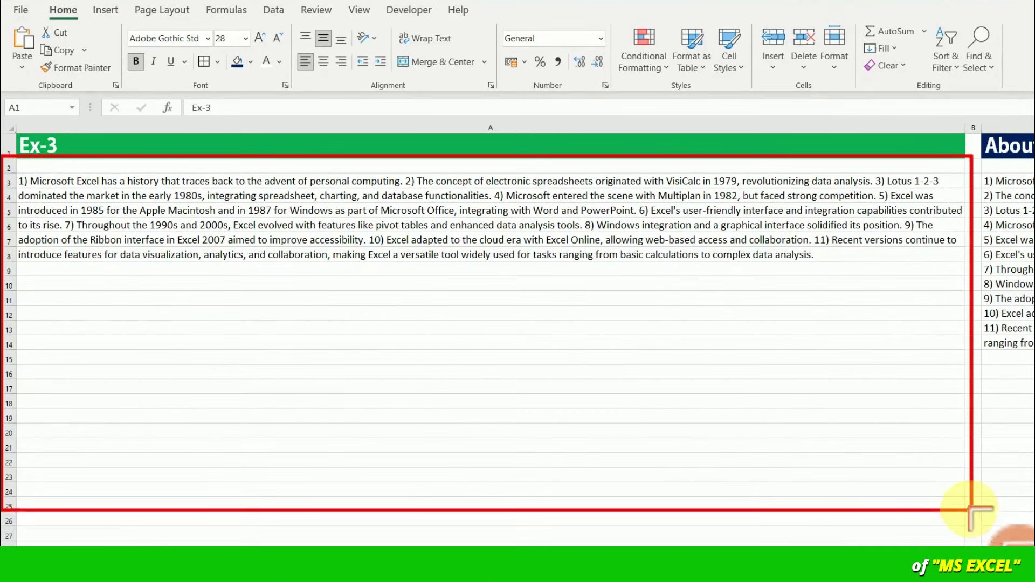
key(Escape)
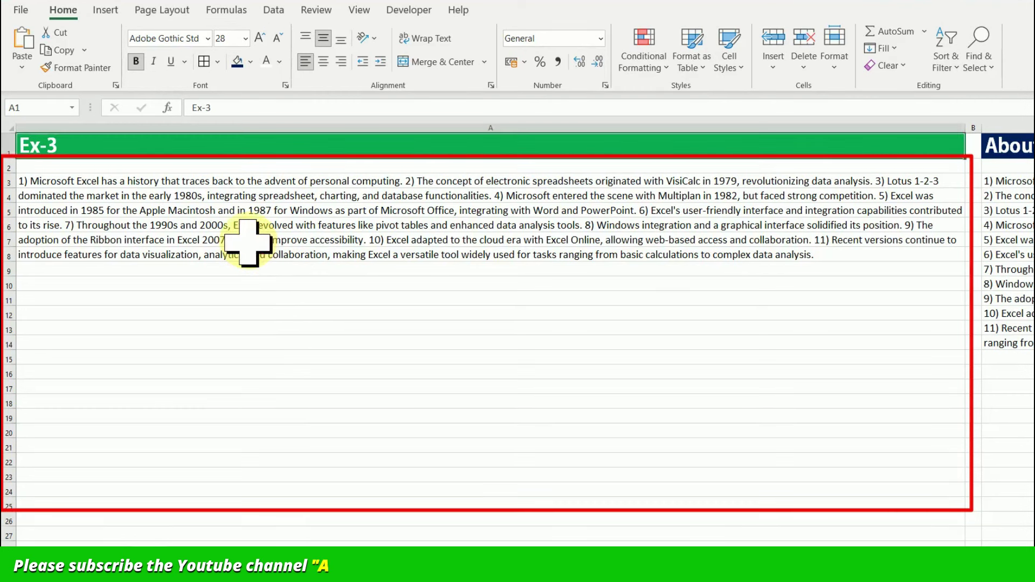
click(112, 209)
click(21, 183)
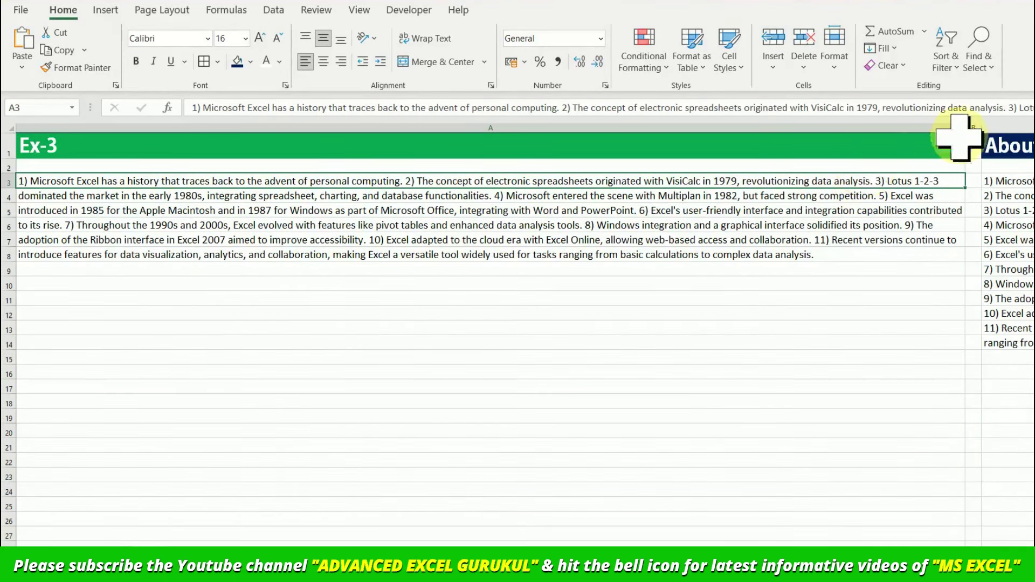
scroll(977, 541, right, 3)
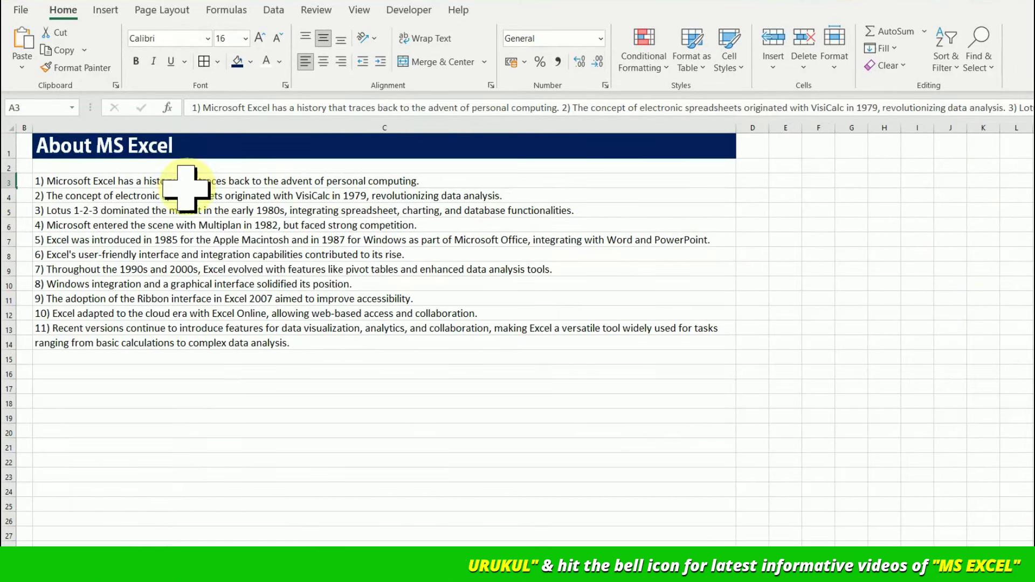
click(162, 194)
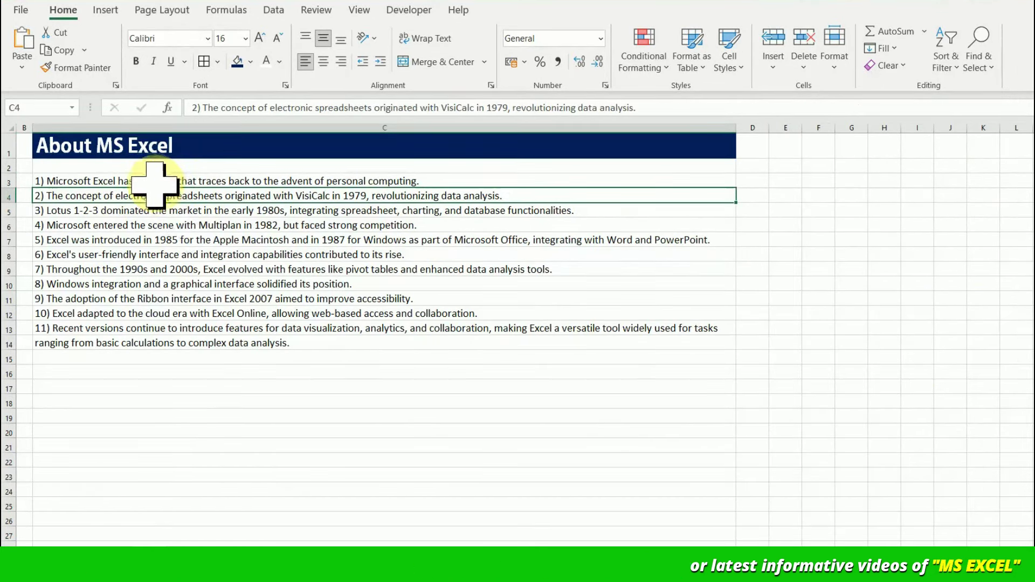
click(143, 183)
click(140, 196)
click(138, 211)
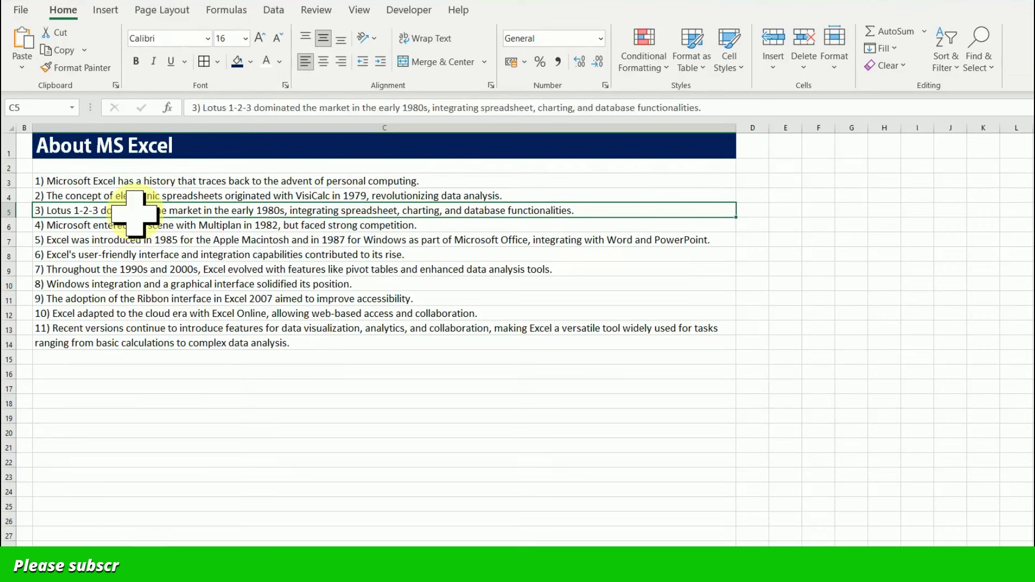
click(134, 227)
drag(935, 542, 799, 541)
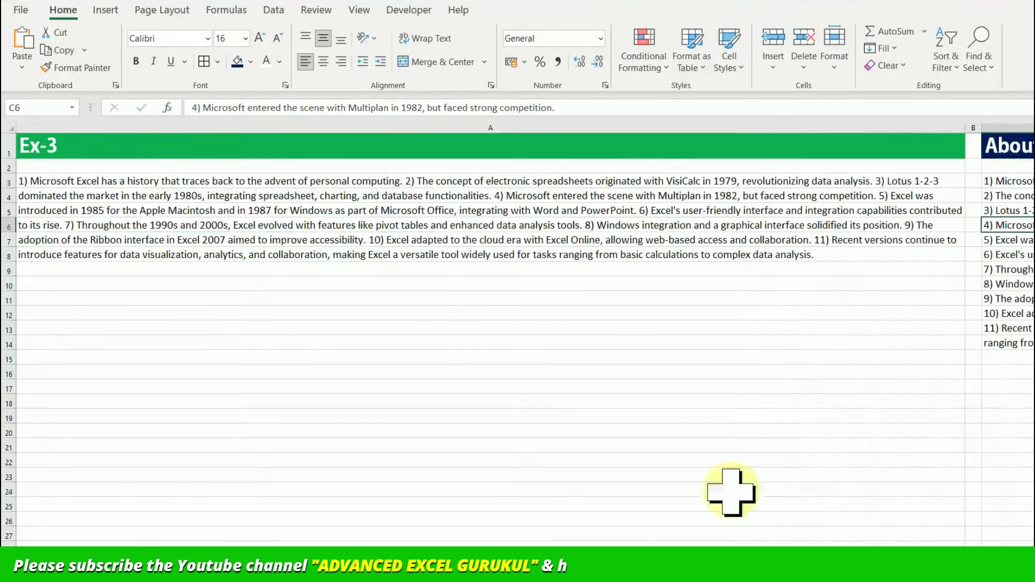
click(362, 182)
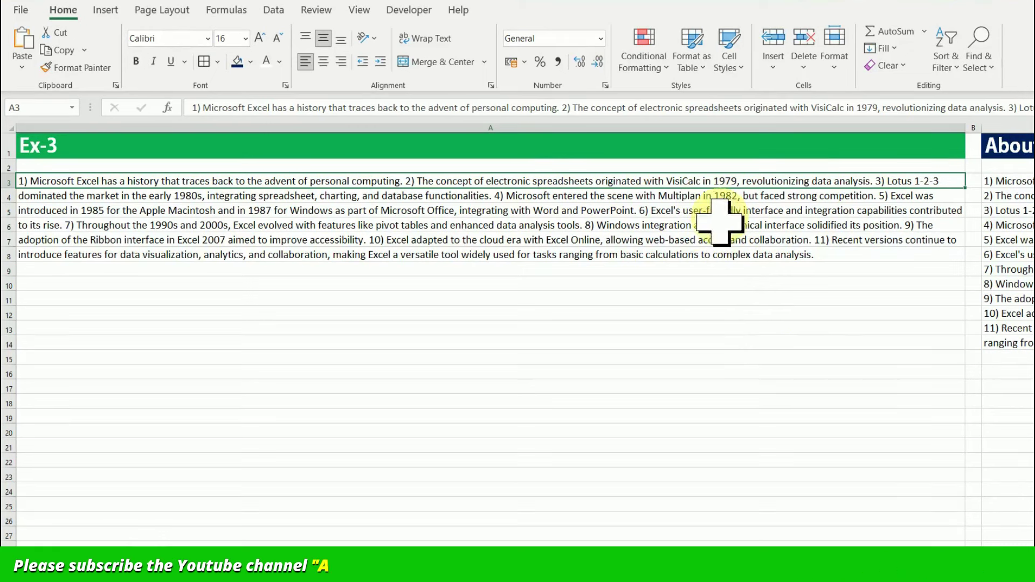
Narrow column A to bring the About MS Excel list alongside and examine its numbered sentences
drag(958, 128, 434, 128)
click(552, 175)
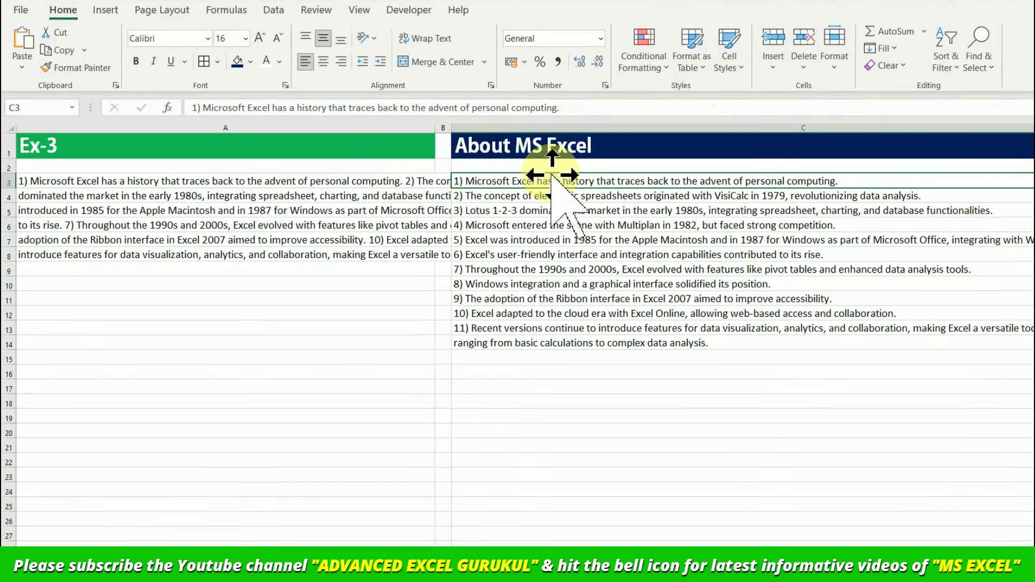
click(528, 199)
click(539, 241)
click(566, 330)
click(380, 227)
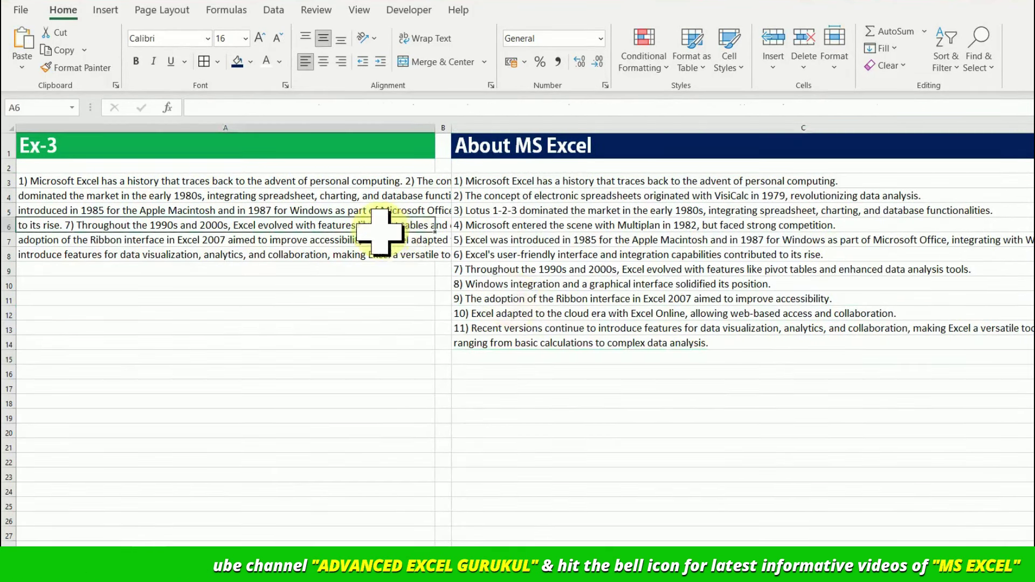
Size column A to just fit sentence 1 and apply Fill Justify to A3:A21
drag(435, 128, 475, 139)
drag(388, 180, 365, 442)
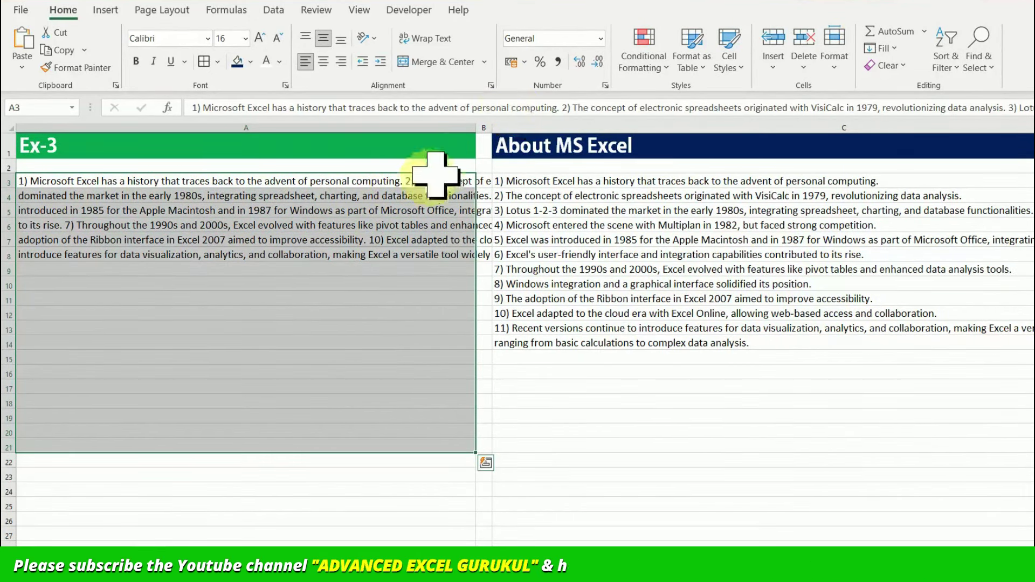
drag(475, 130, 407, 133)
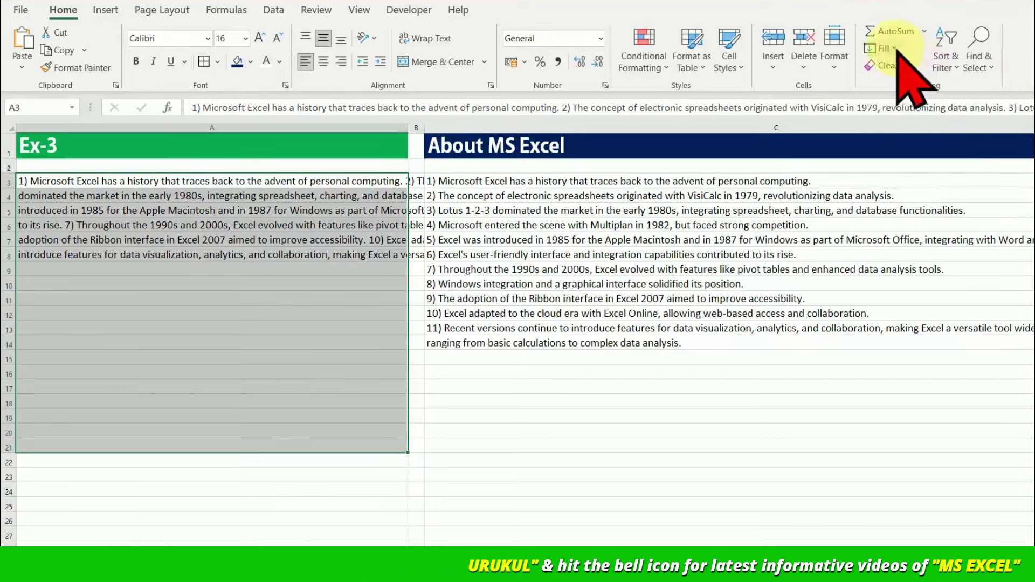
click(883, 48)
click(906, 199)
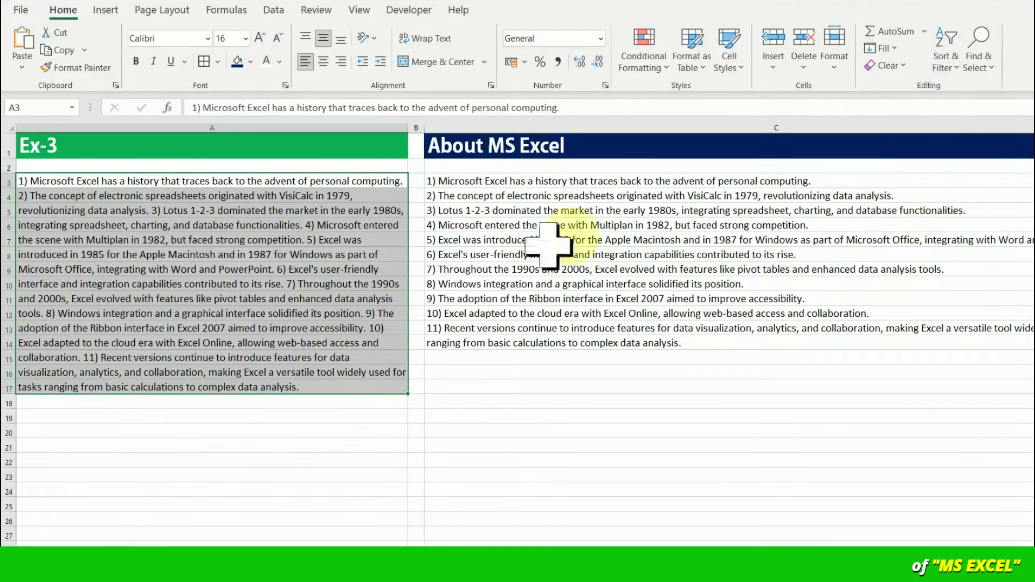
click(295, 329)
click(44, 183)
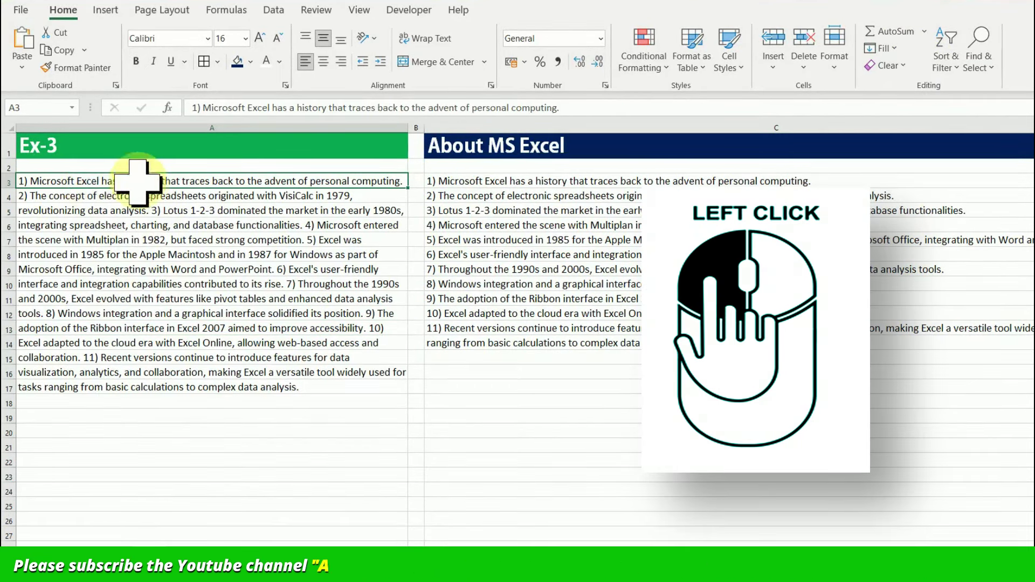
click(83, 197)
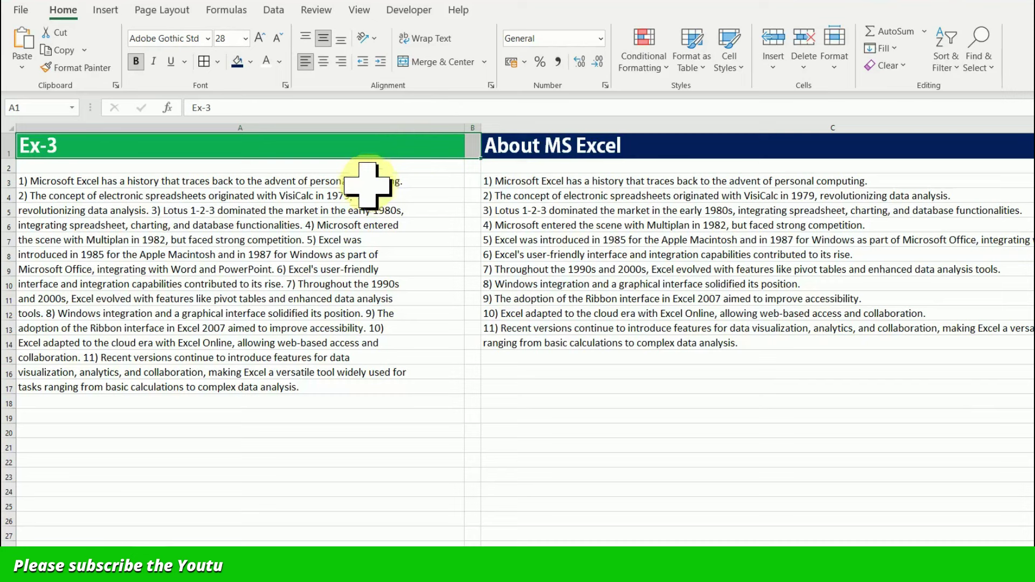
Widen column A to just fit sentence 2, apply Fill Justify to A4:A17, and check the split sentences
drag(372, 195, 359, 387)
drag(469, 128, 496, 132)
click(897, 48)
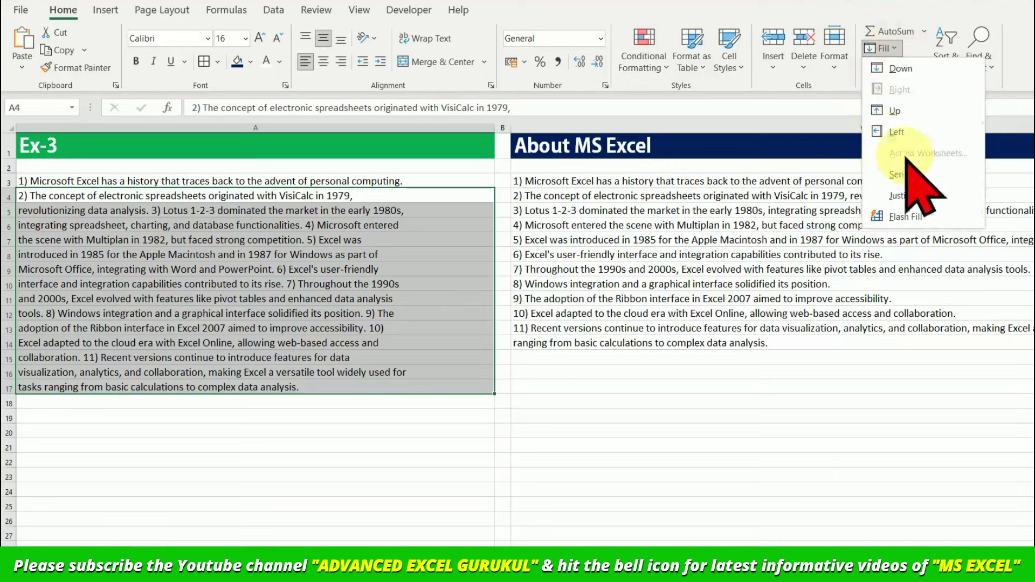
click(922, 194)
click(384, 225)
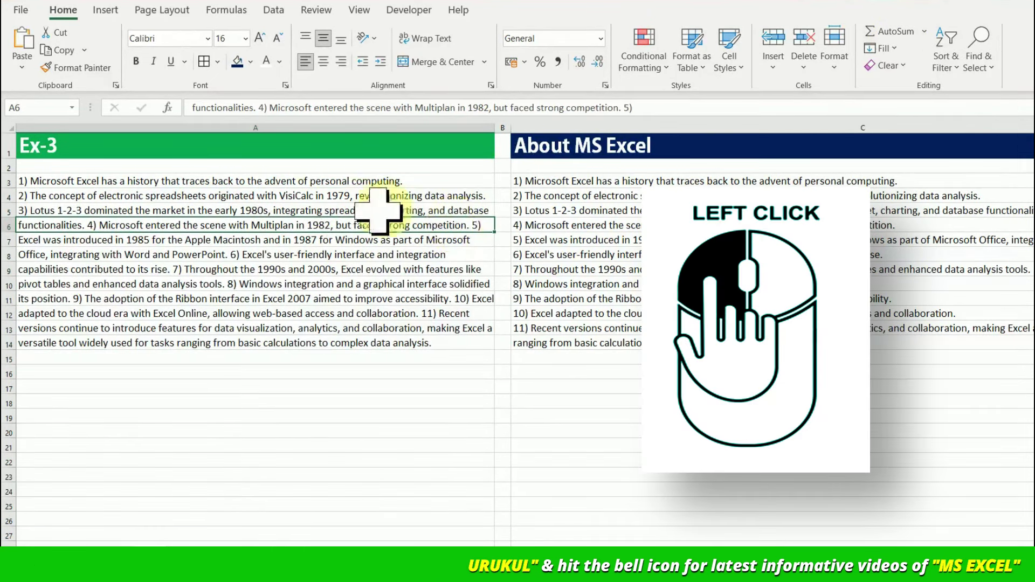
click(91, 181)
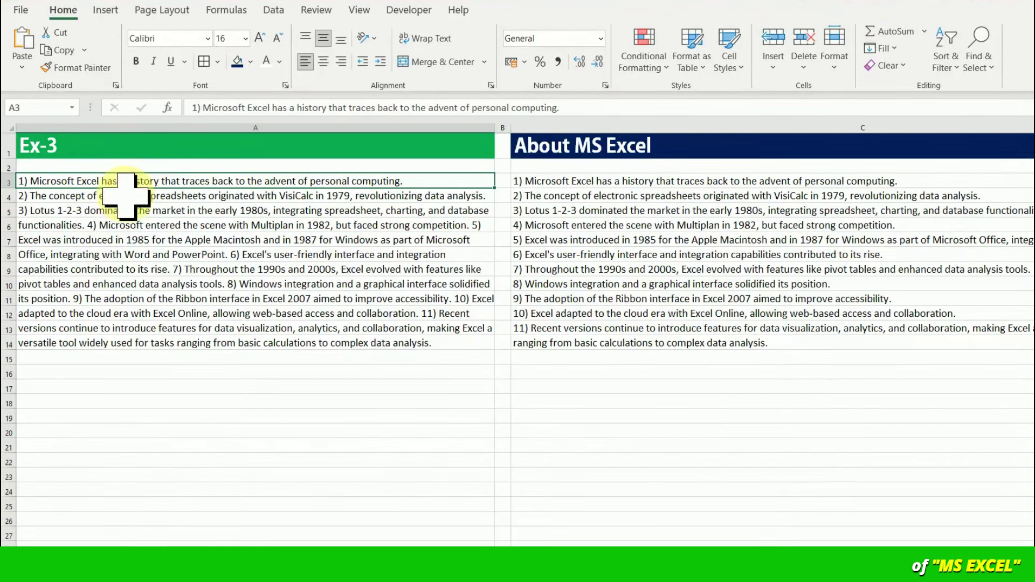
click(124, 197)
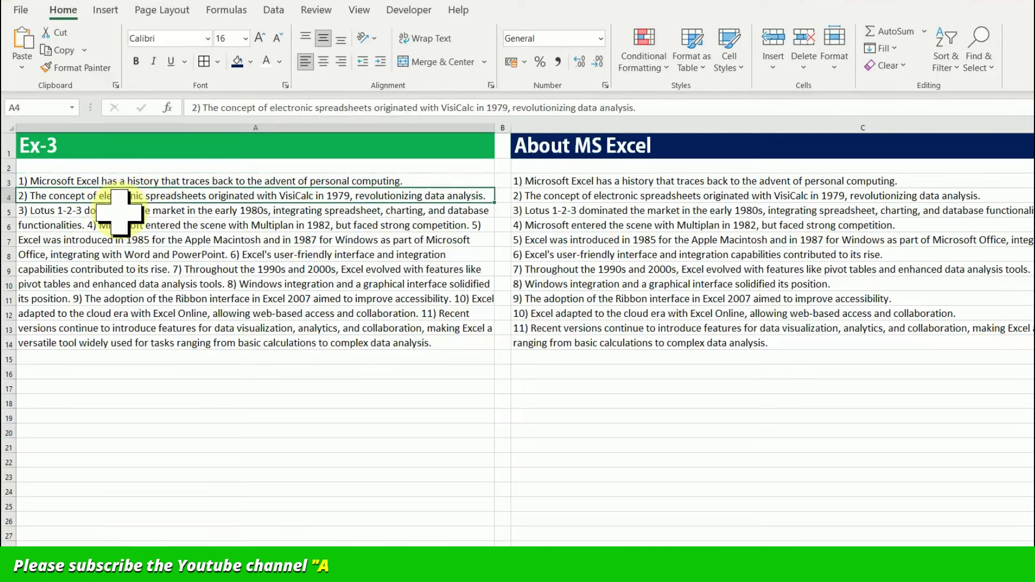
Select A5:A19, widen column A slightly towards the length of sentence 3, and apply Fill Justify
drag(119, 213, 155, 416)
drag(499, 124, 530, 127)
click(884, 48)
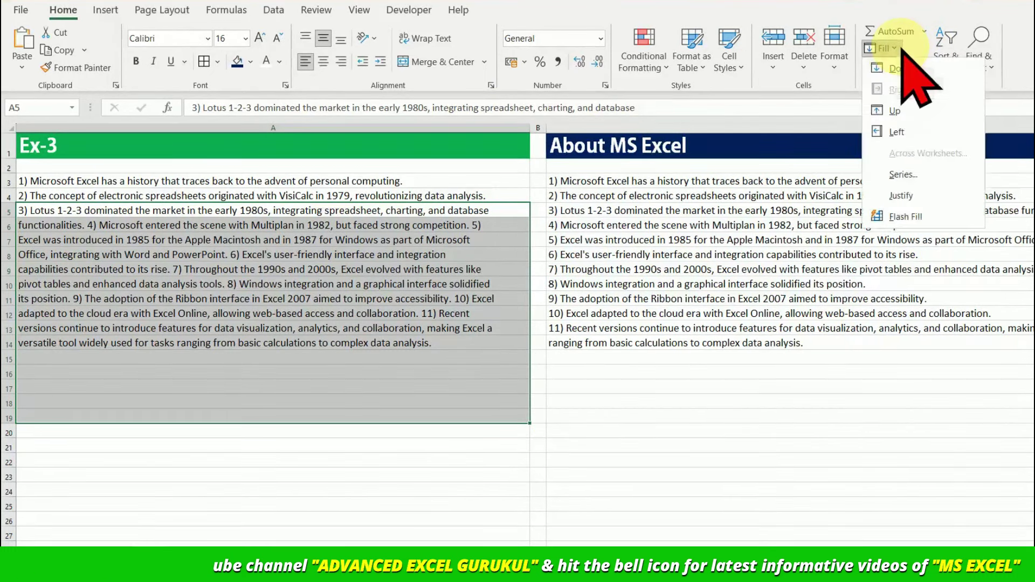
click(917, 195)
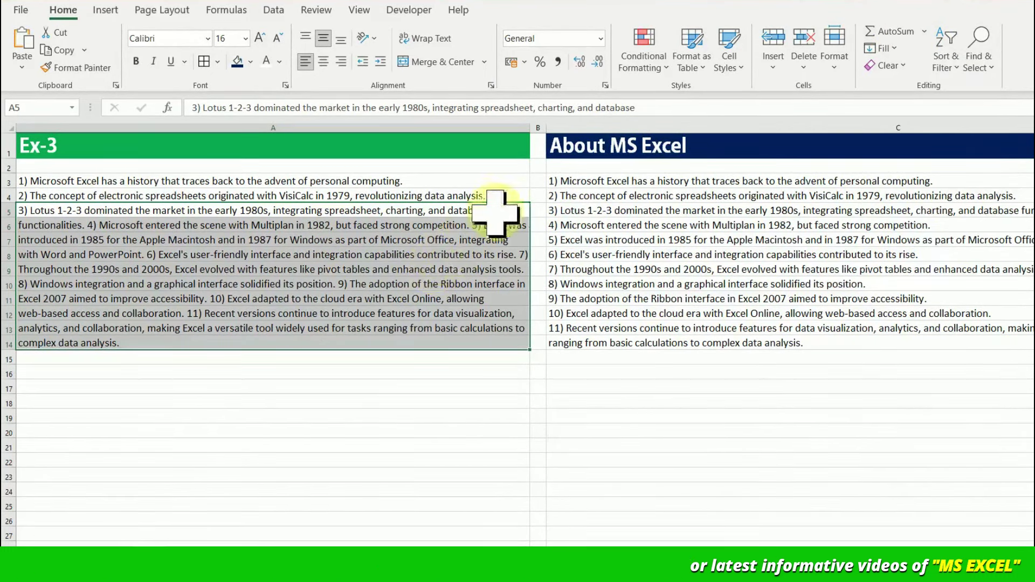
Try a still wider column A for sentence 3 and apply Fill Justify again to A5:A19
drag(533, 129, 567, 136)
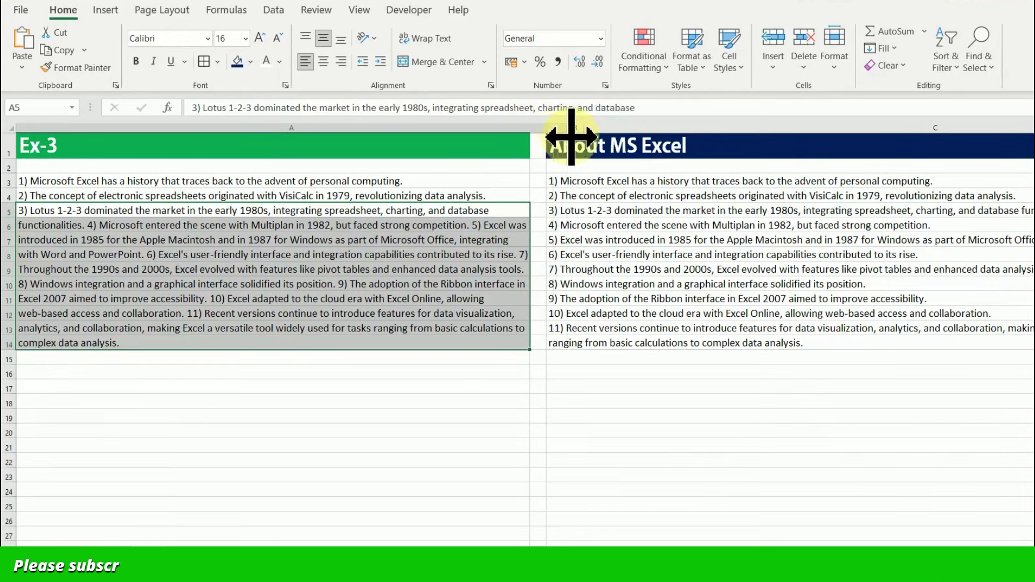
click(407, 242)
drag(569, 130, 596, 135)
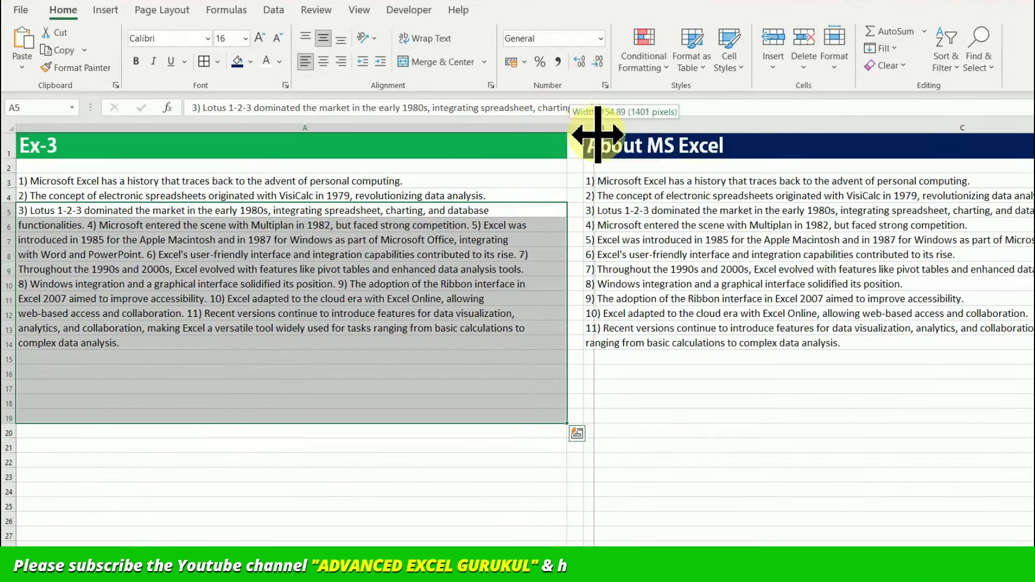
click(881, 48)
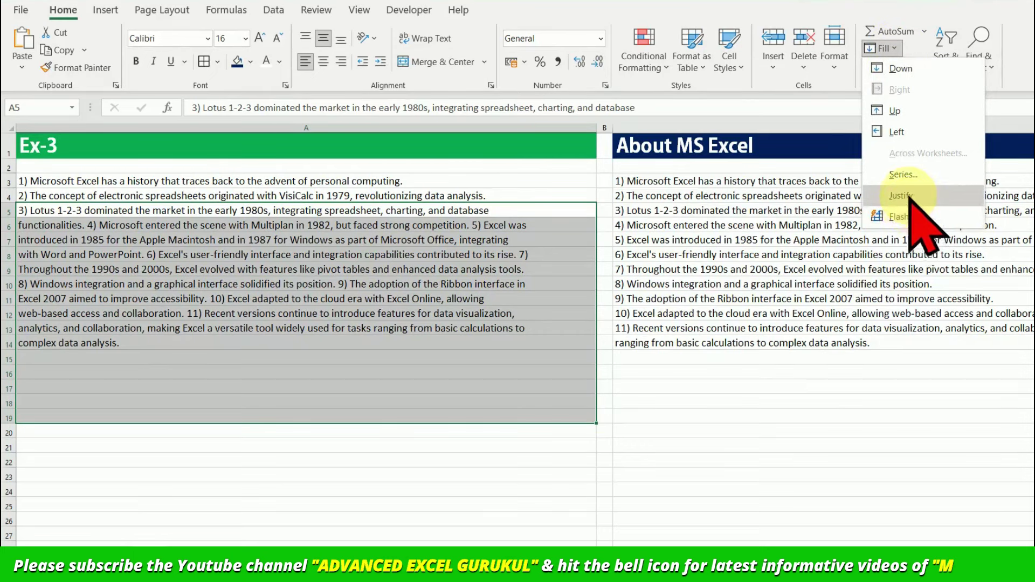
click(900, 195)
Adjust column A to just fit sentence 3 and reapply Fill Justify to the text from A5 down
drag(597, 132, 563, 132)
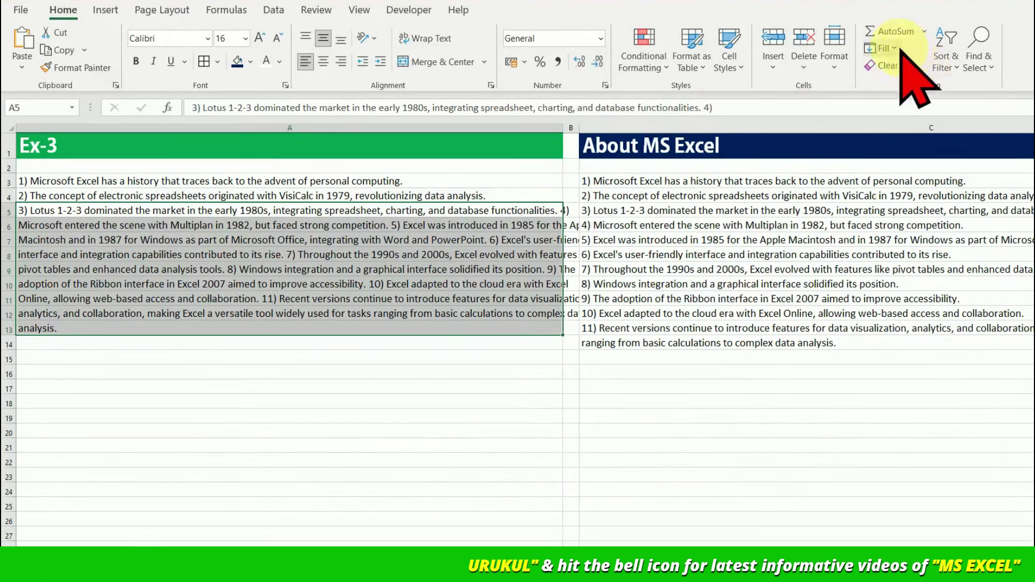
click(884, 48)
click(900, 195)
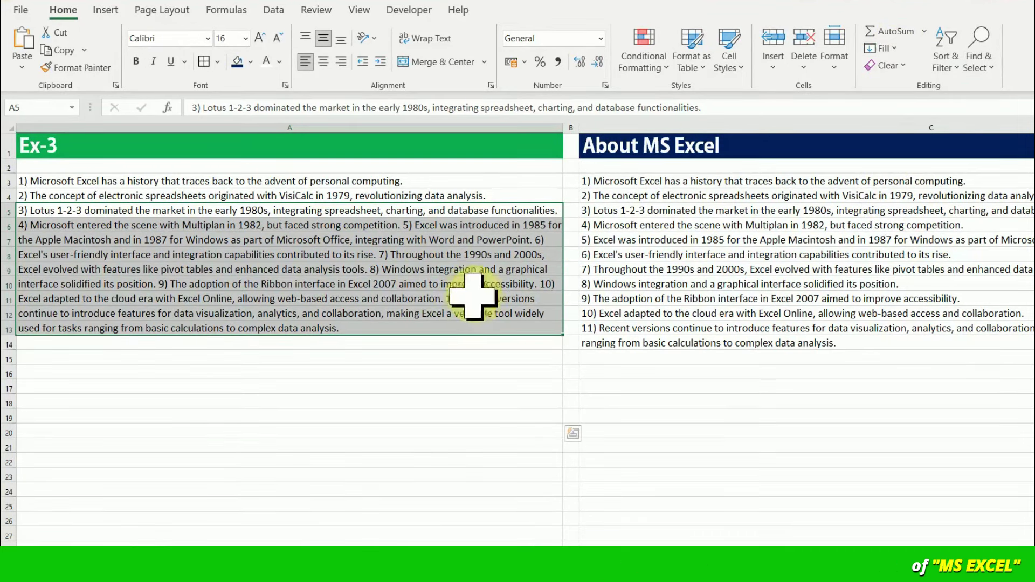
Apply Fill Justify to A6:A18 with column A narrowed to fit sentence 4, and widen the column again
drag(411, 224, 351, 403)
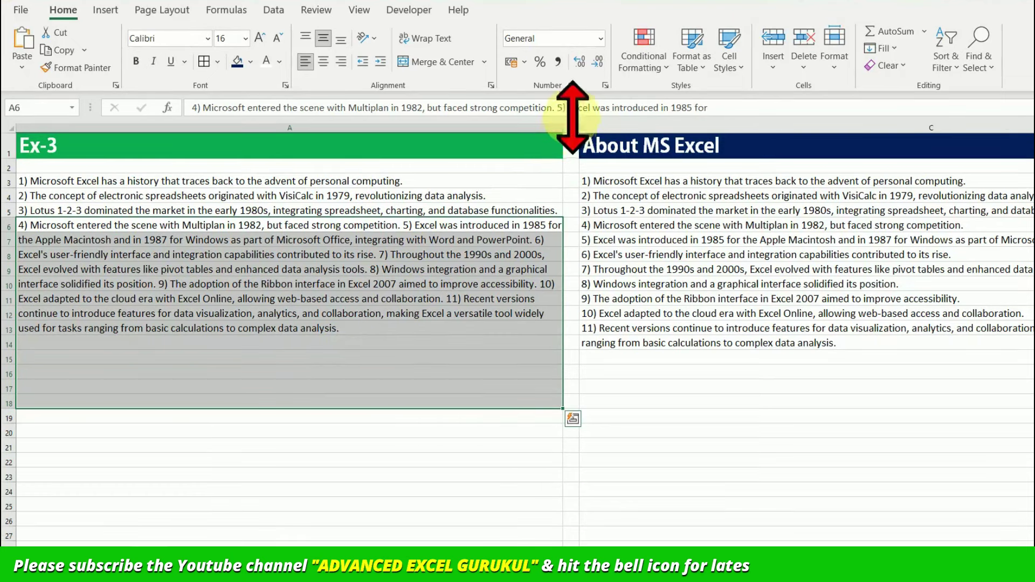
drag(566, 132, 416, 137)
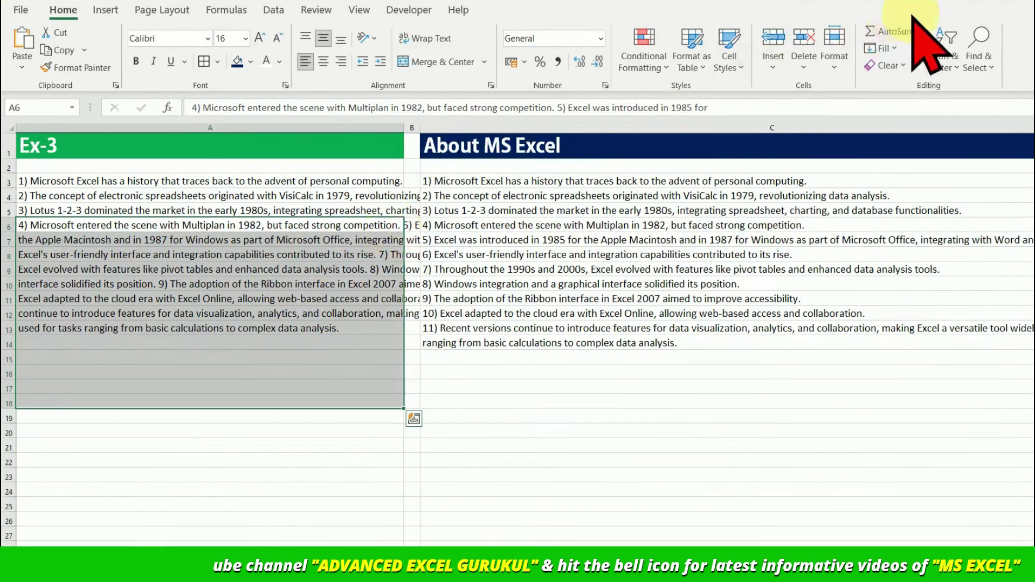
click(881, 48)
click(901, 195)
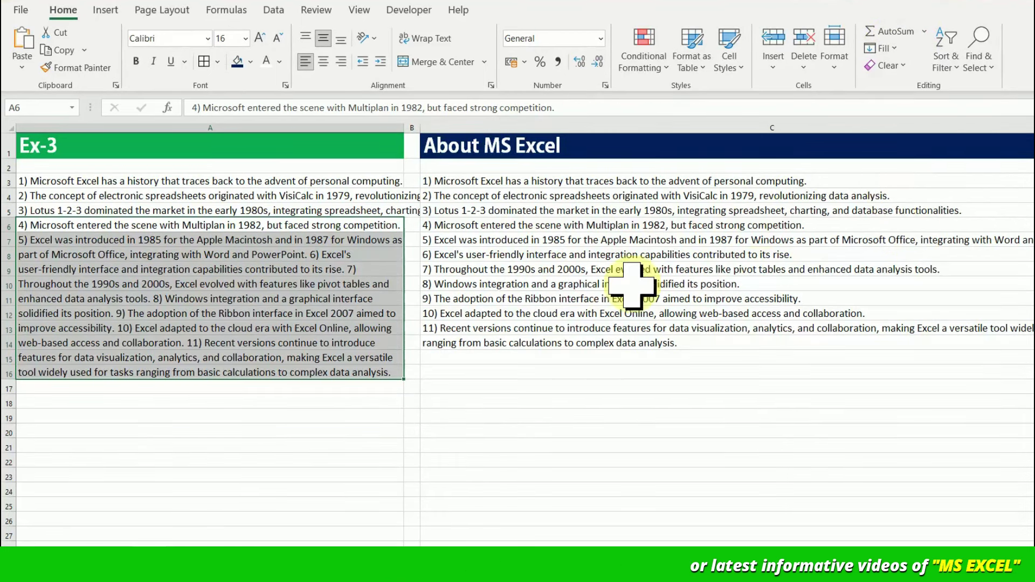
click(362, 281)
drag(404, 128, 585, 130)
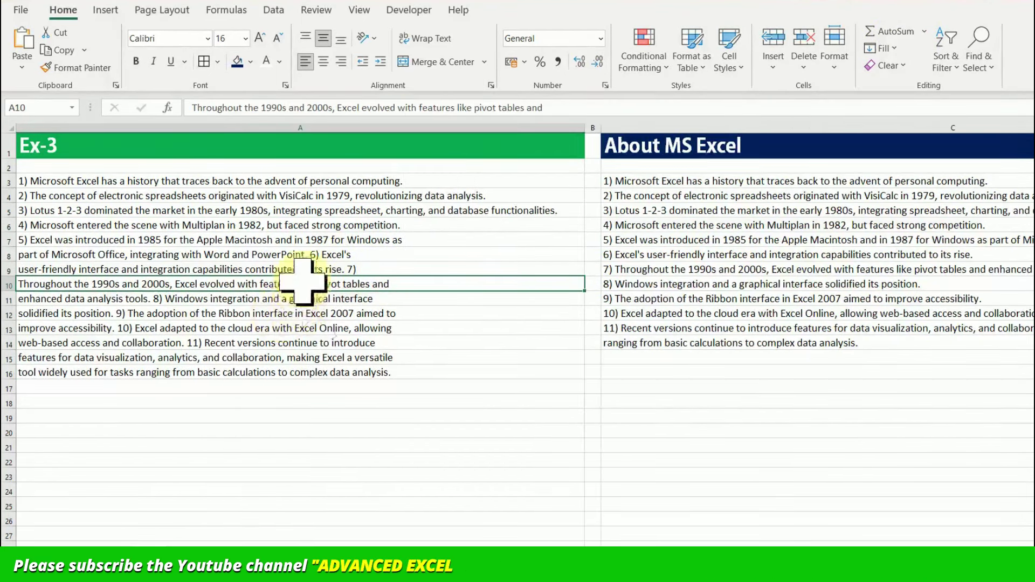